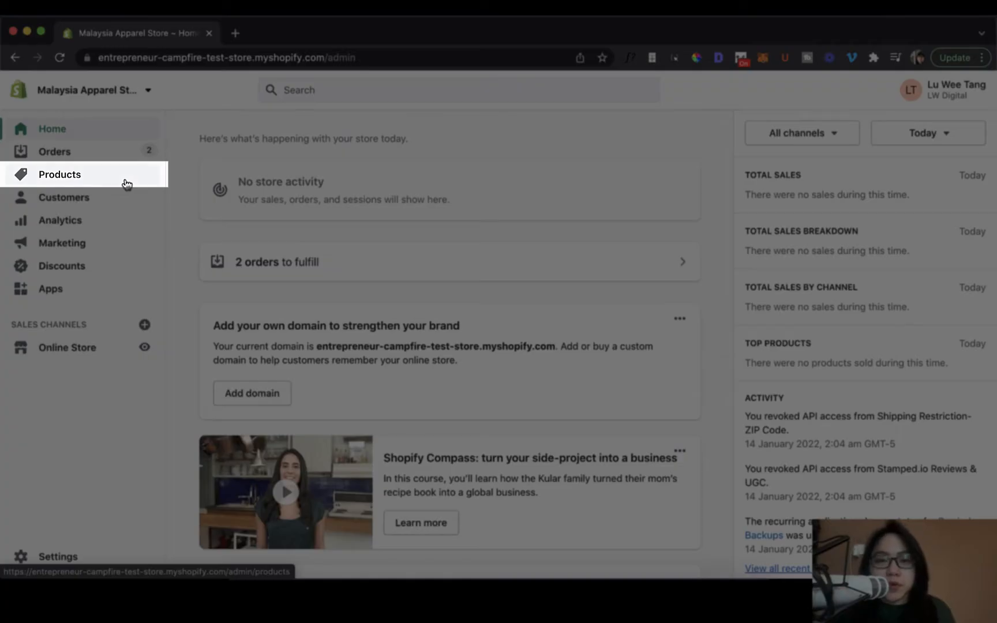
Start creating a new gift card product from the store's gift cards section.
left_click(125, 180)
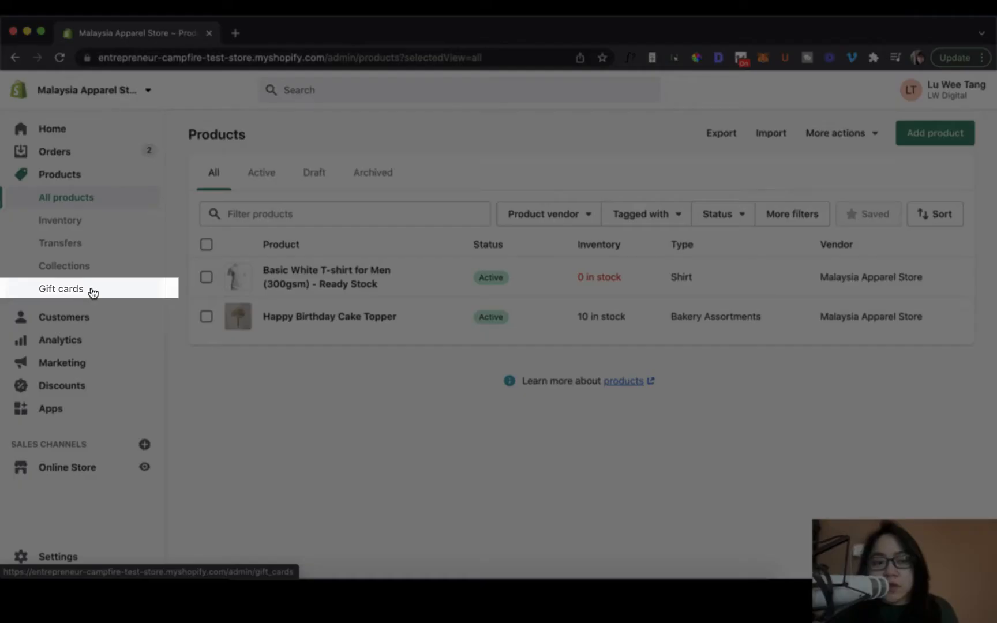
left_click(91, 290)
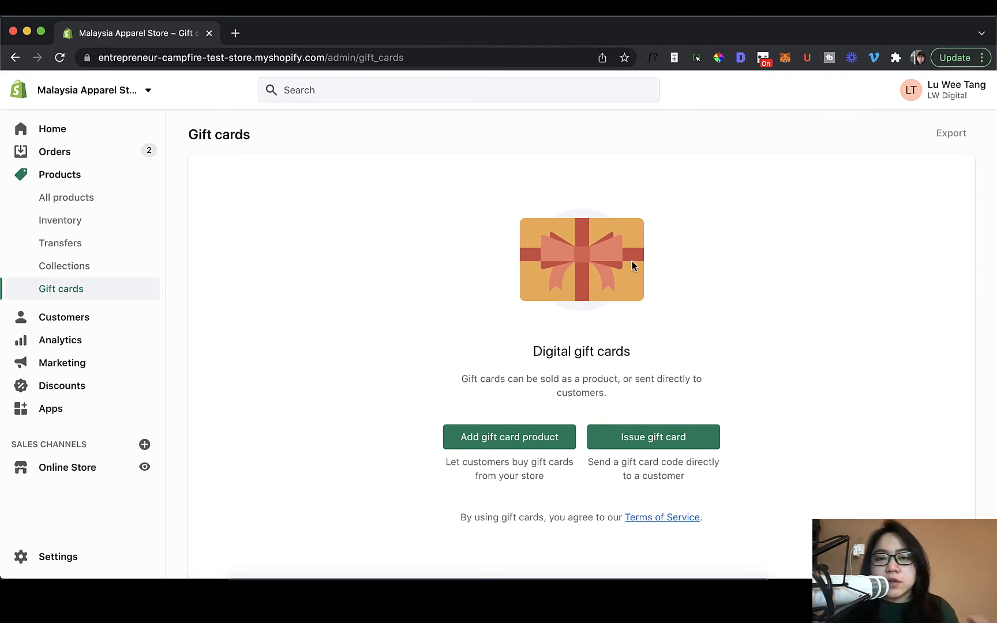
left_click(540, 438)
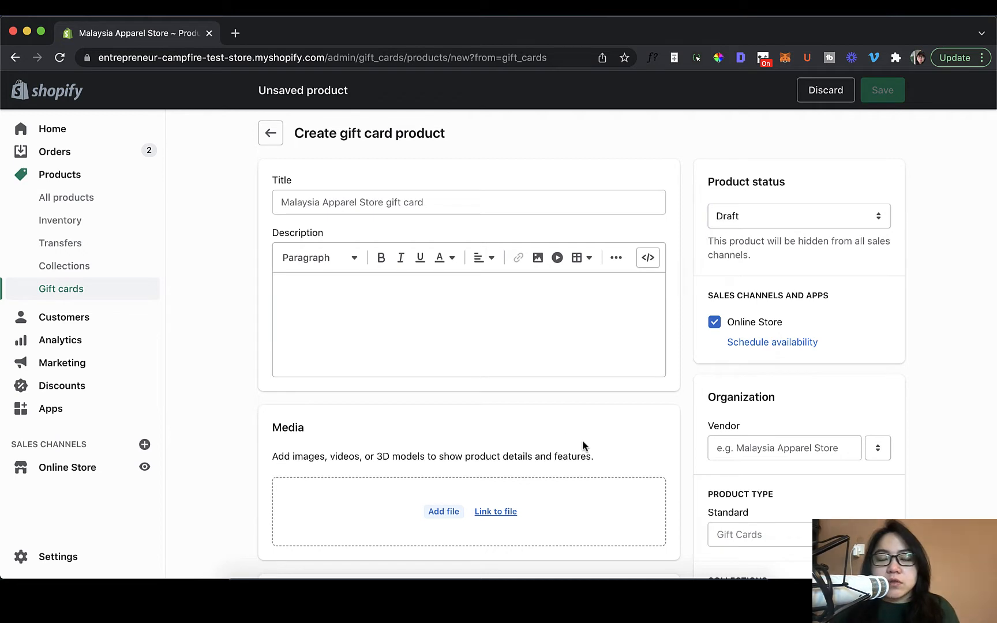
Look over the title, description, media and denomination sections of the gift card product form.
scroll(581, 445, "down", 1)
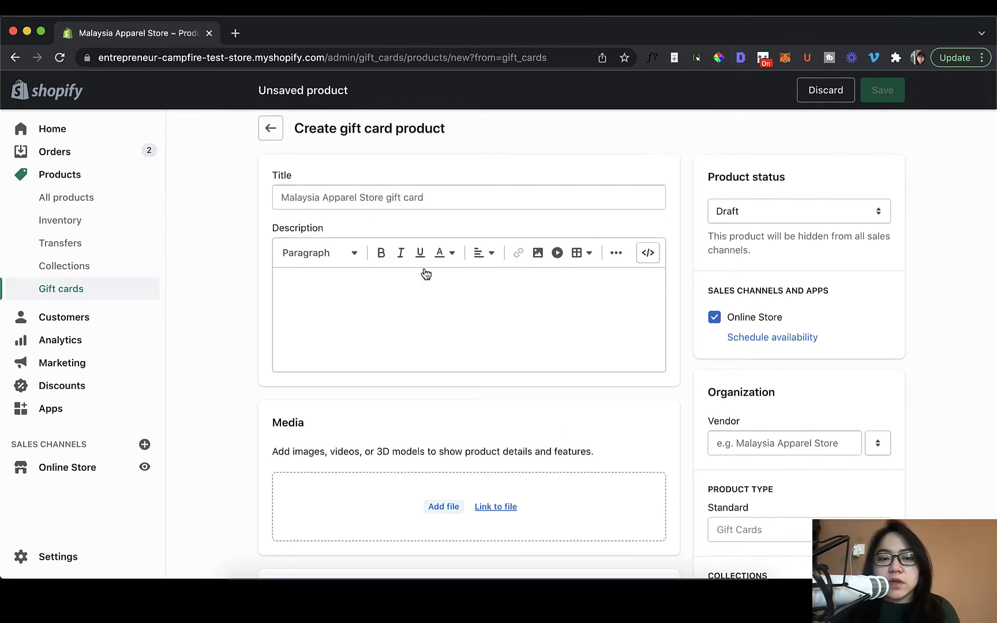
left_click(274, 185)
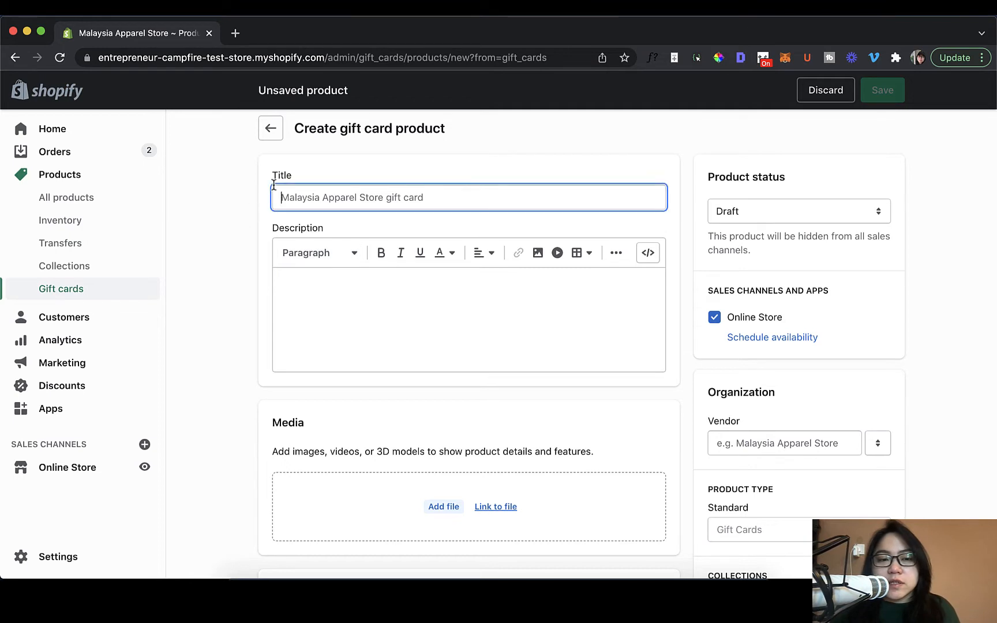
left_click(316, 280)
scroll(349, 325, "down", 3)
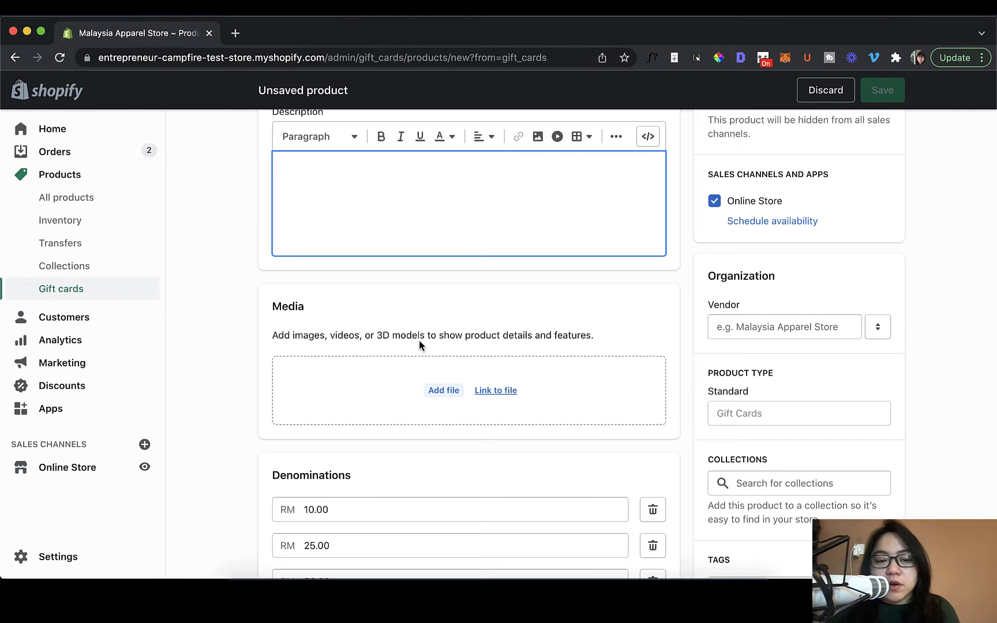
scroll(419, 340, "down", 5)
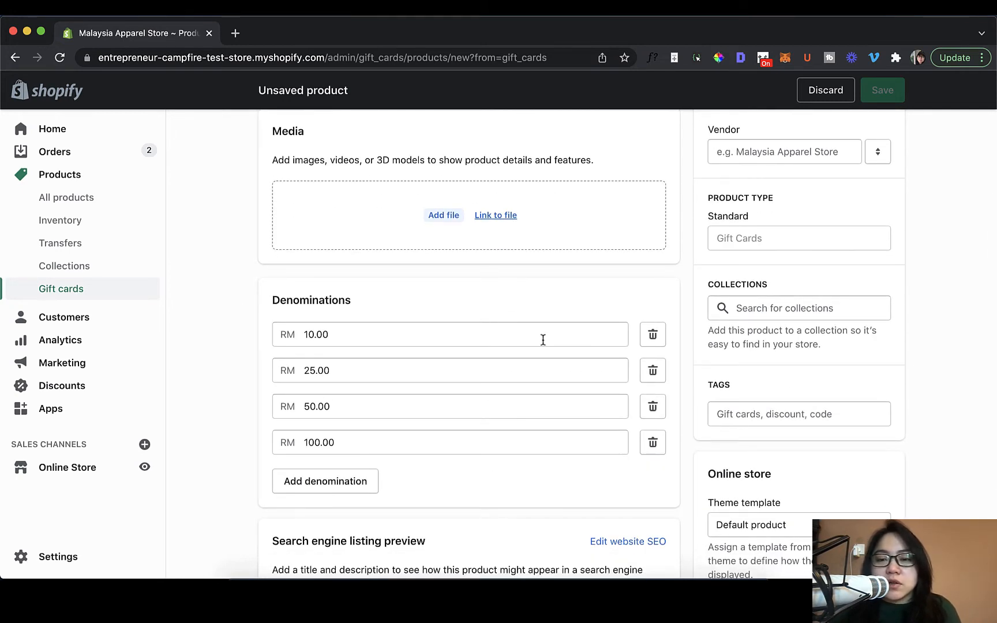
scroll(543, 340, "up", 5)
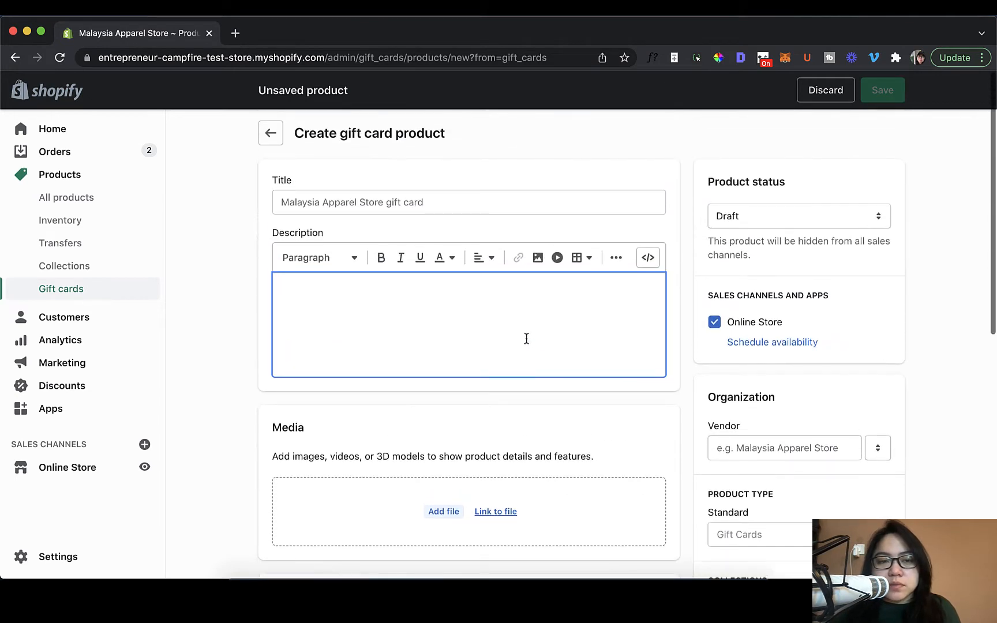
Title the gift card product "Malaysia Apparel Store Gift Card".
left_click(496, 209)
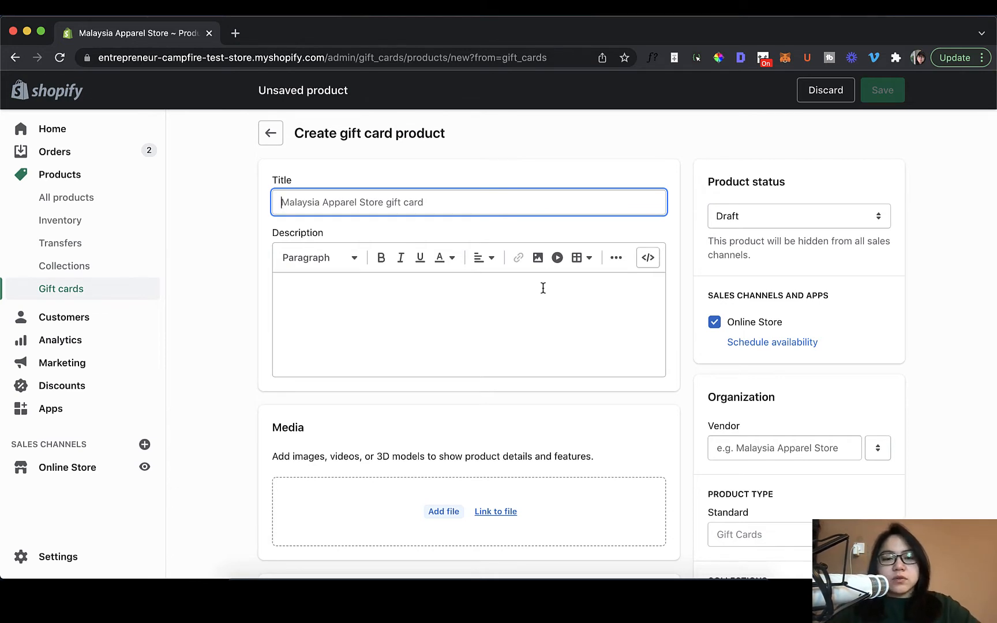
type("Mal")
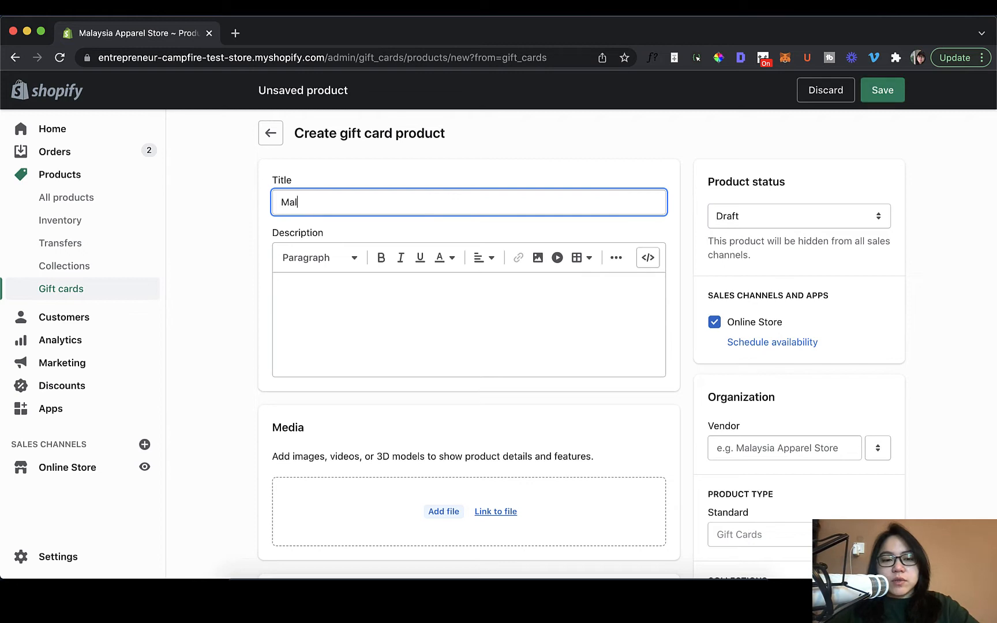
type("aysia Apparel ")
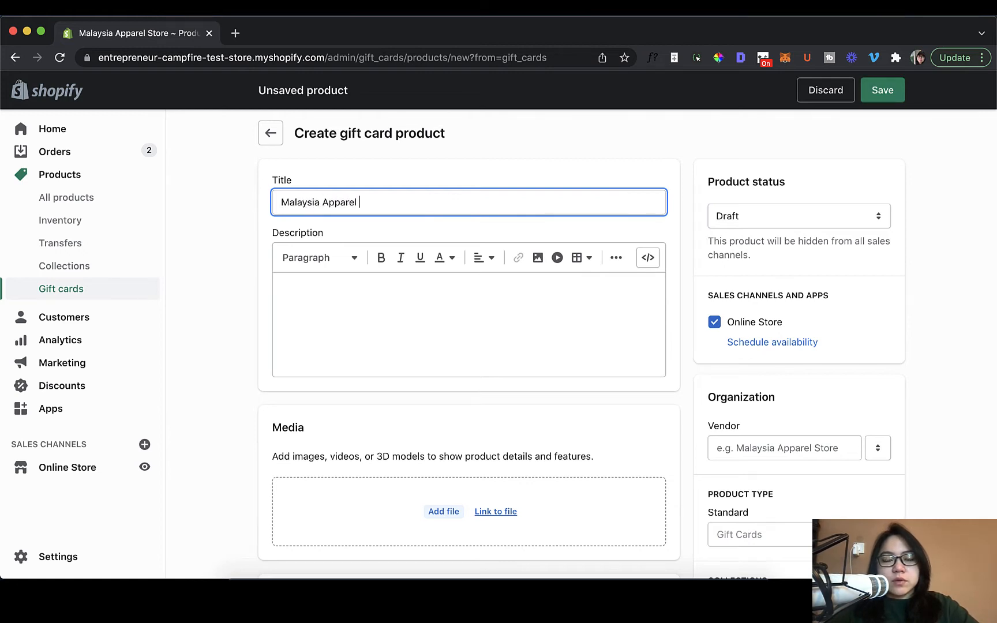
type("Store Gift c")
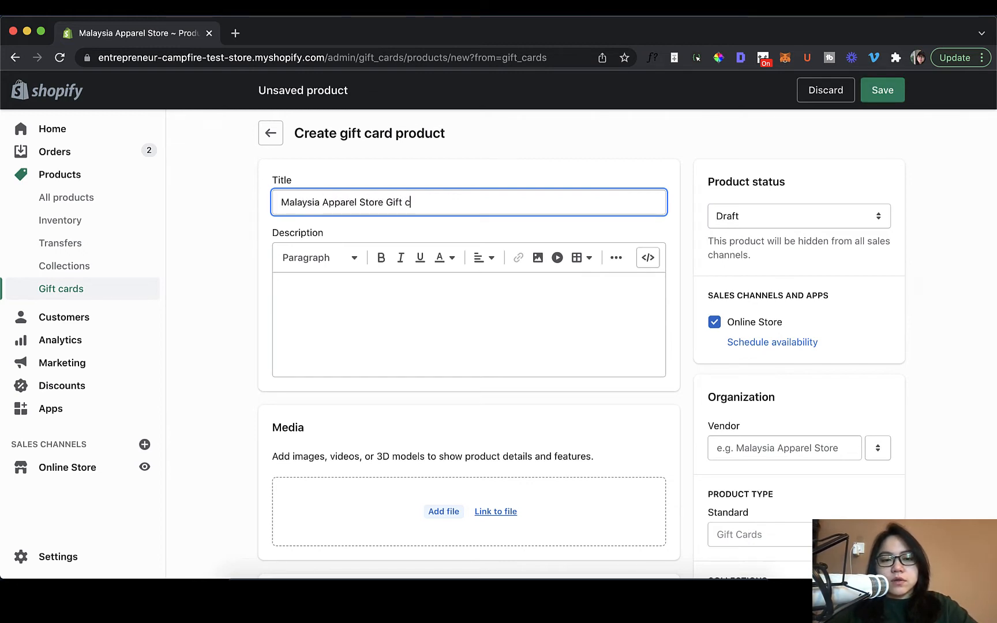
key("BackSpace")
type("Card")
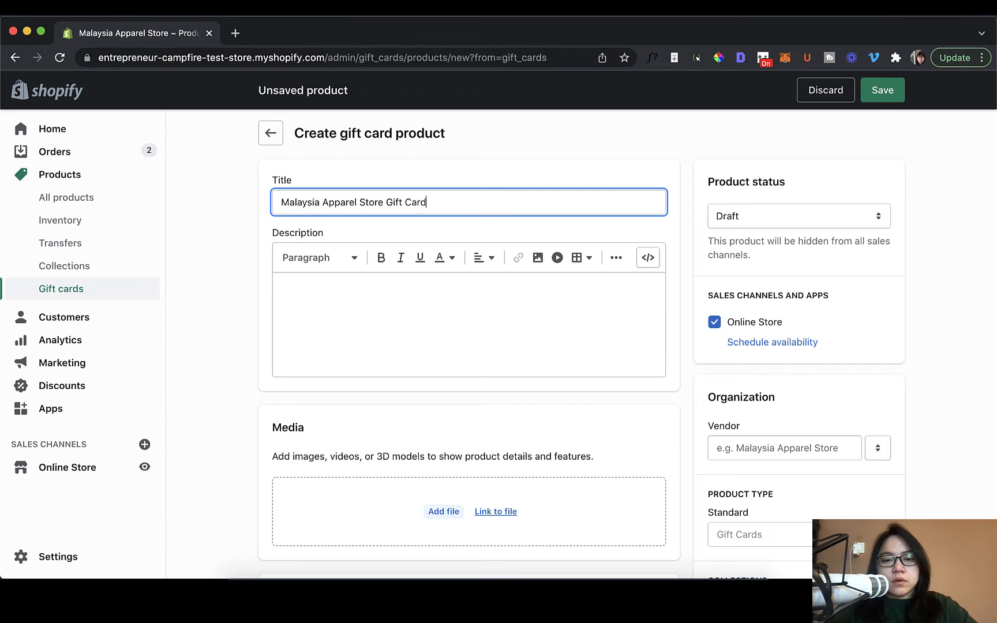
Begin the description with the paragraph "Buy a gift card for your loved ones so they can get something nice from our store!".
left_click(580, 333)
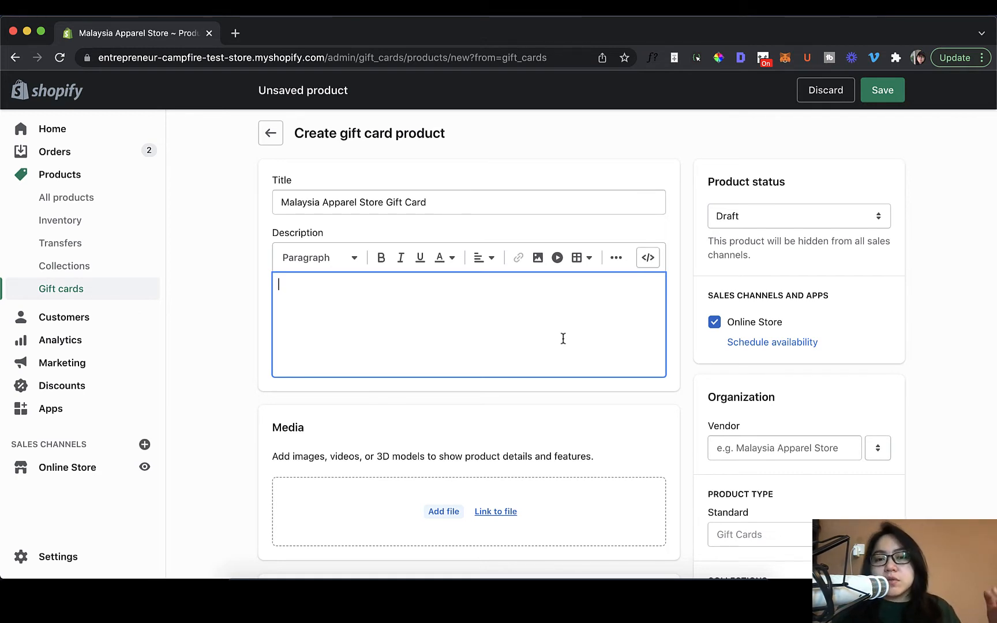
type("Bu")
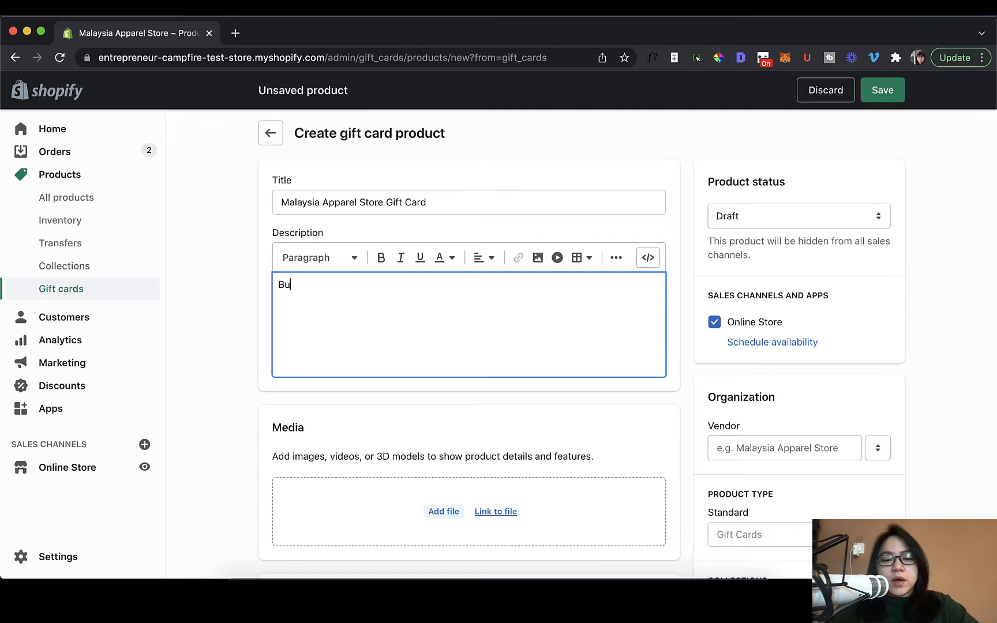
type("y a gift card ")
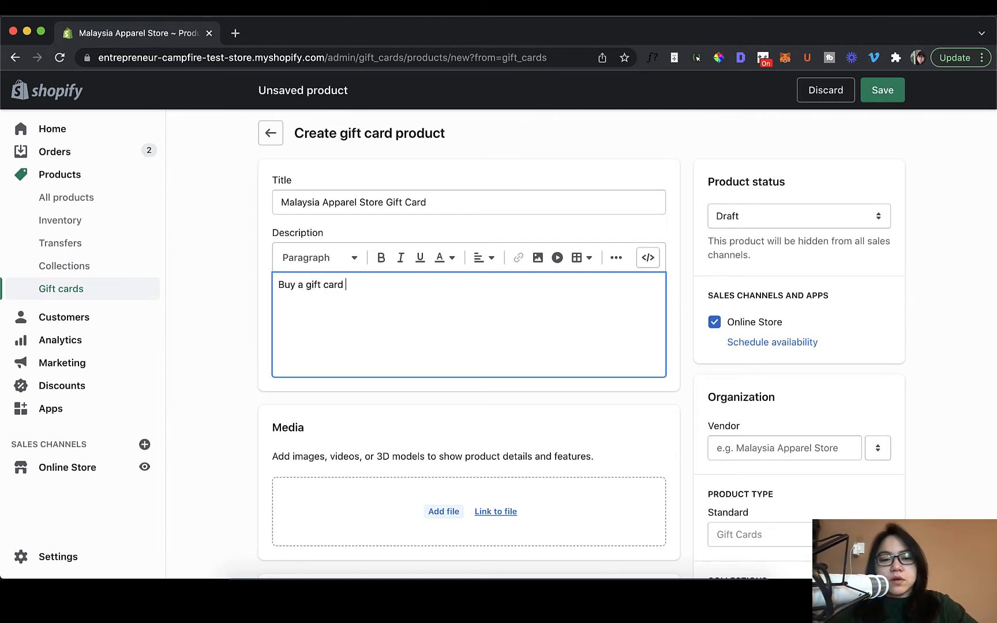
type("for your lov")
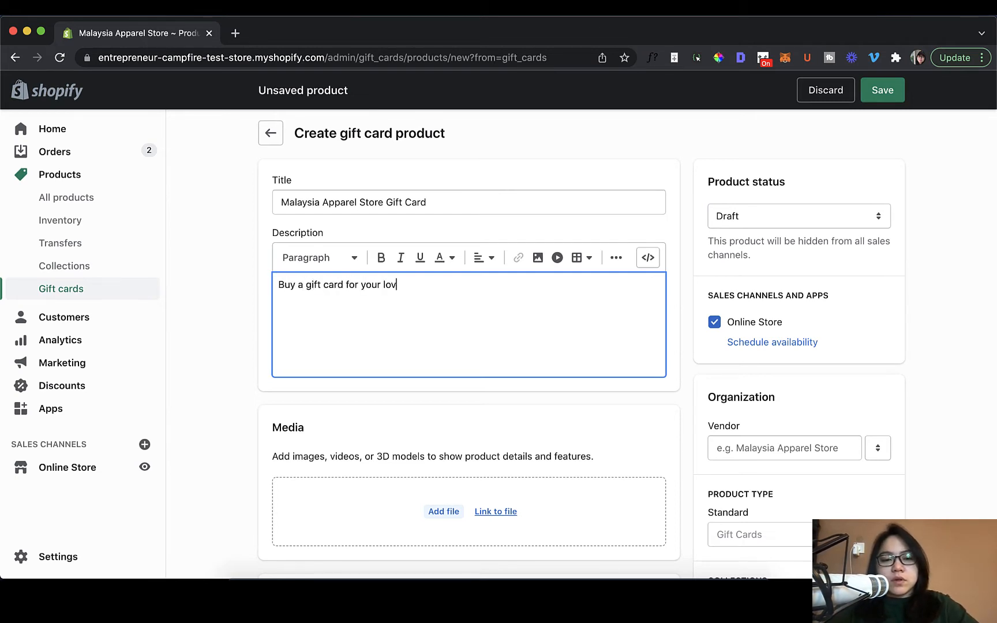
type("ed ones ")
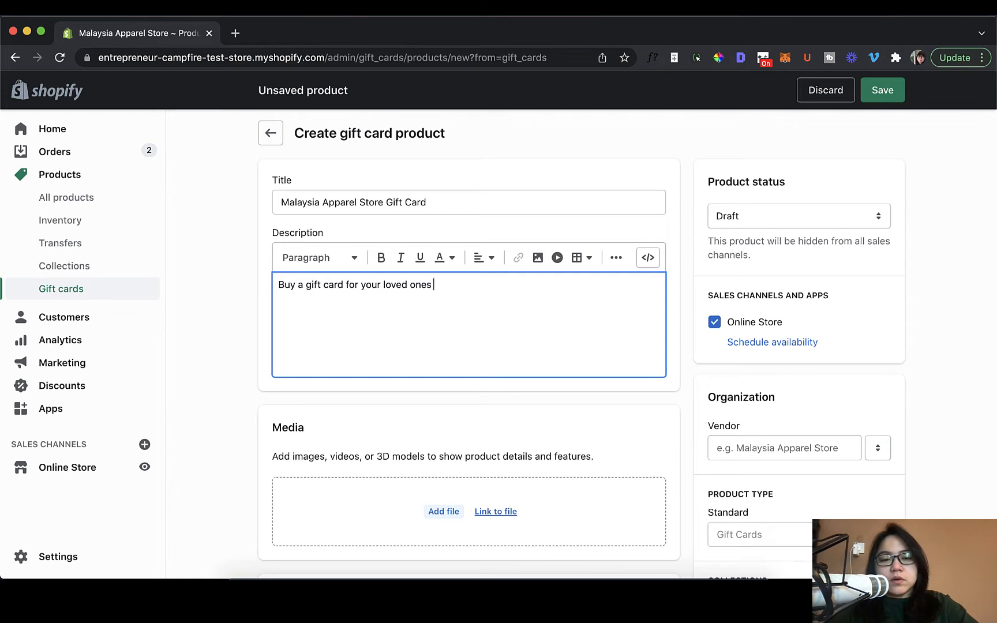
type("so they can get so")
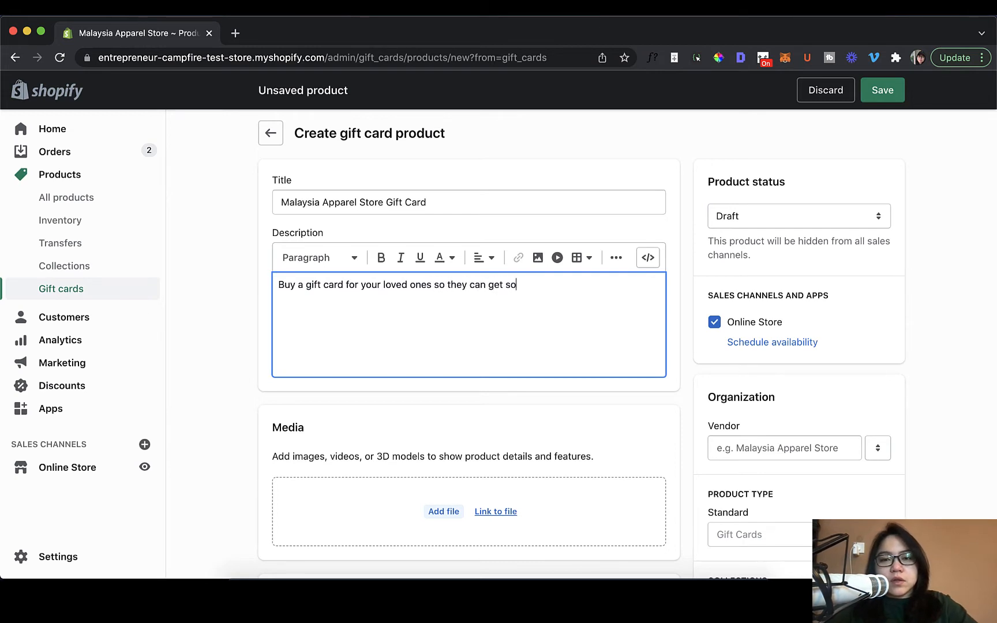
type("mething nice from ")
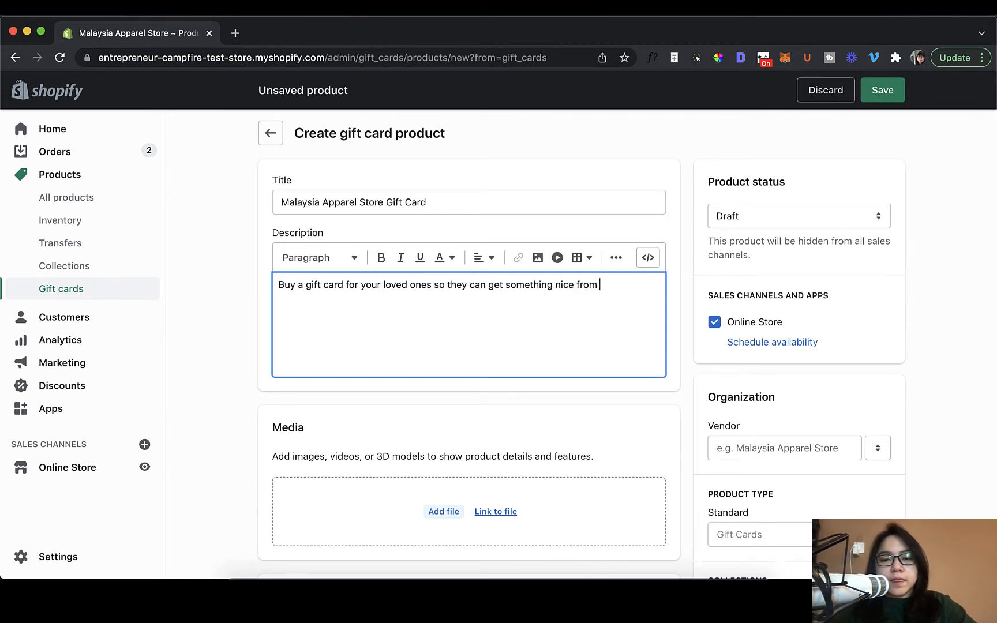
type("our store!")
key("Return")
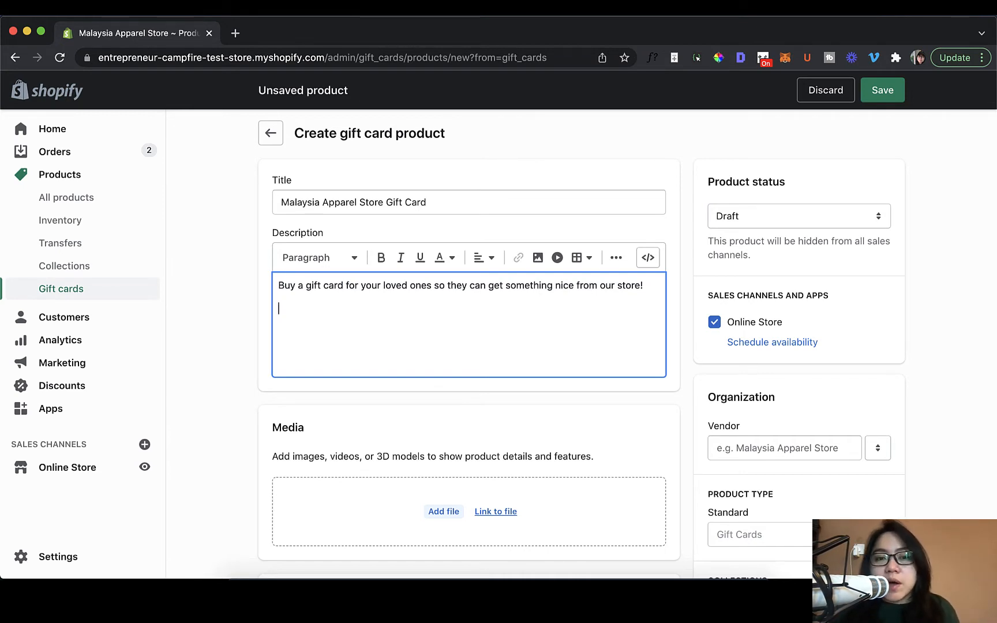
Add the description line "How to use the gift card?" followed by the placeholder paragraph "[Instructions]".
type("H")
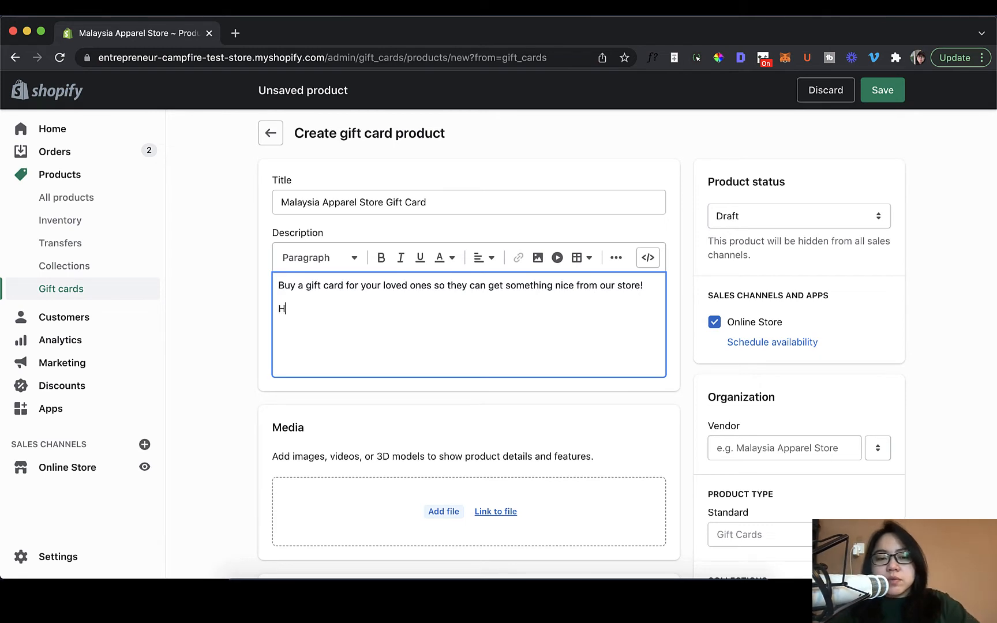
type("ow to use th")
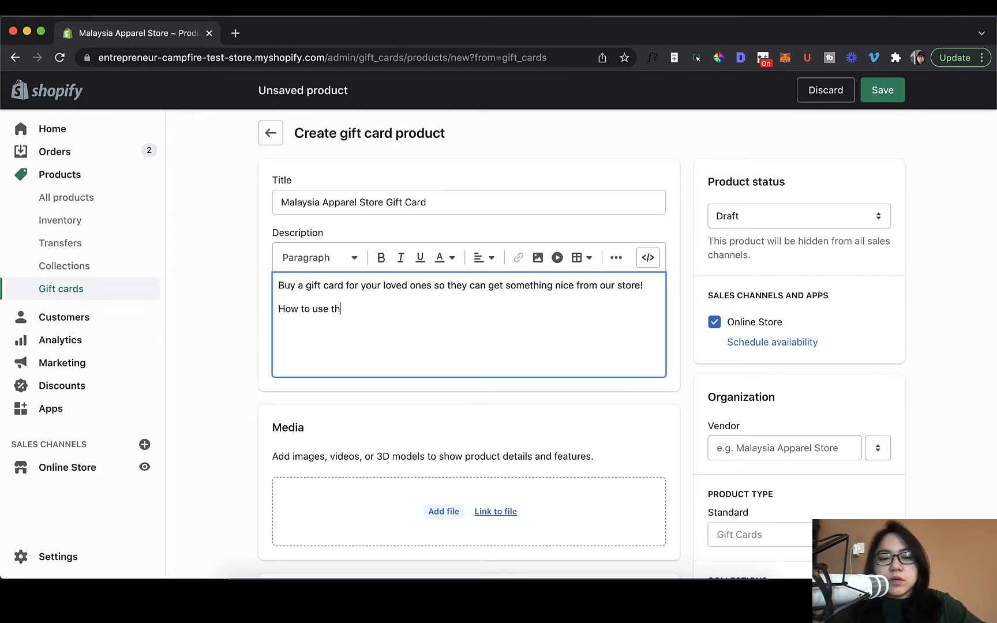
type("e gift card?")
key("Return")
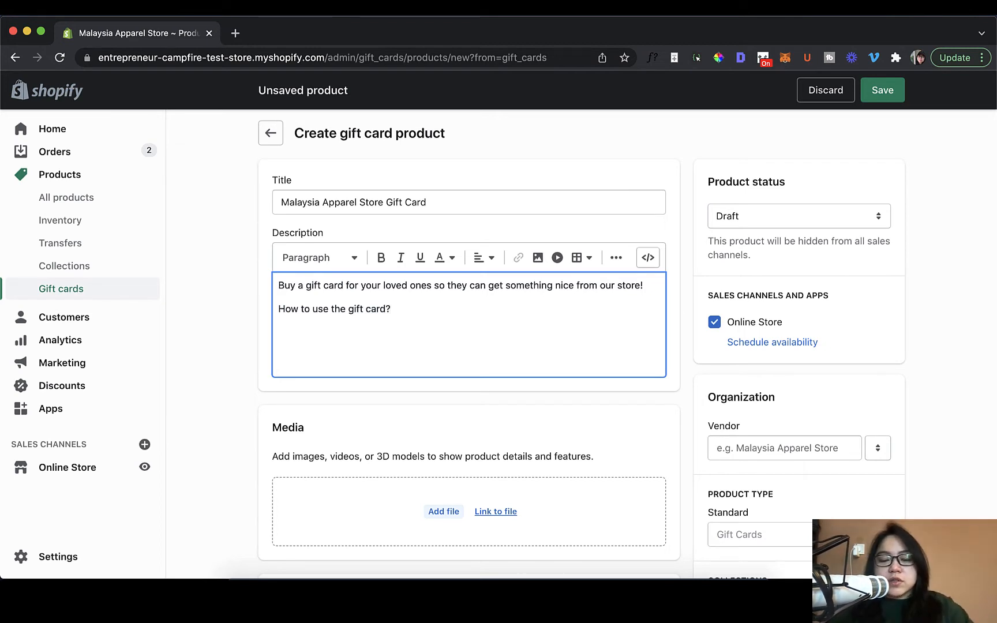
type("[Instructions]")
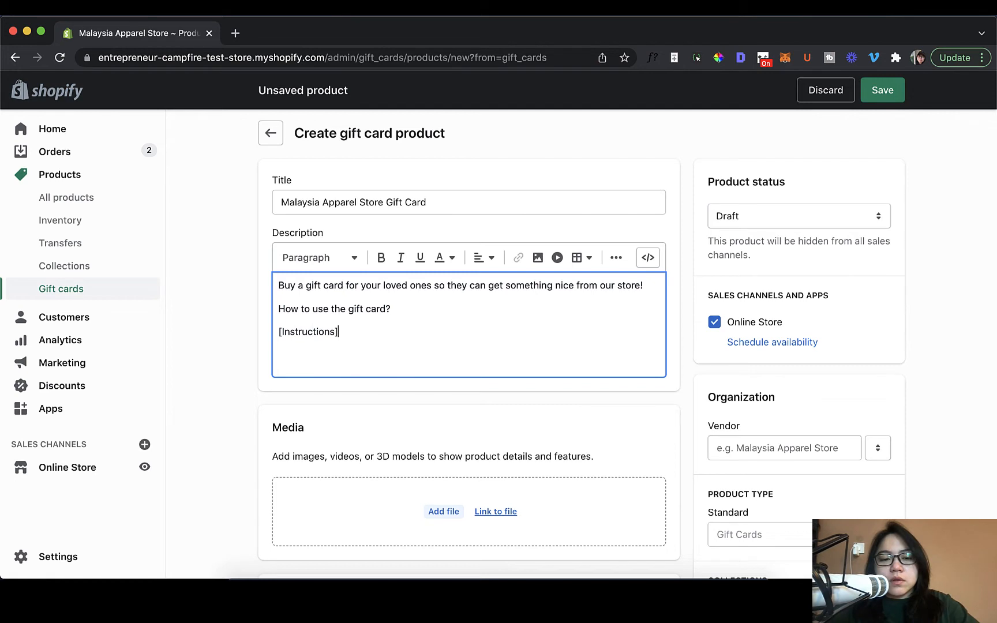
Add a "Terms and conditions" line to the end of the description, followed by the placeholder "[Details]".
key("Return")
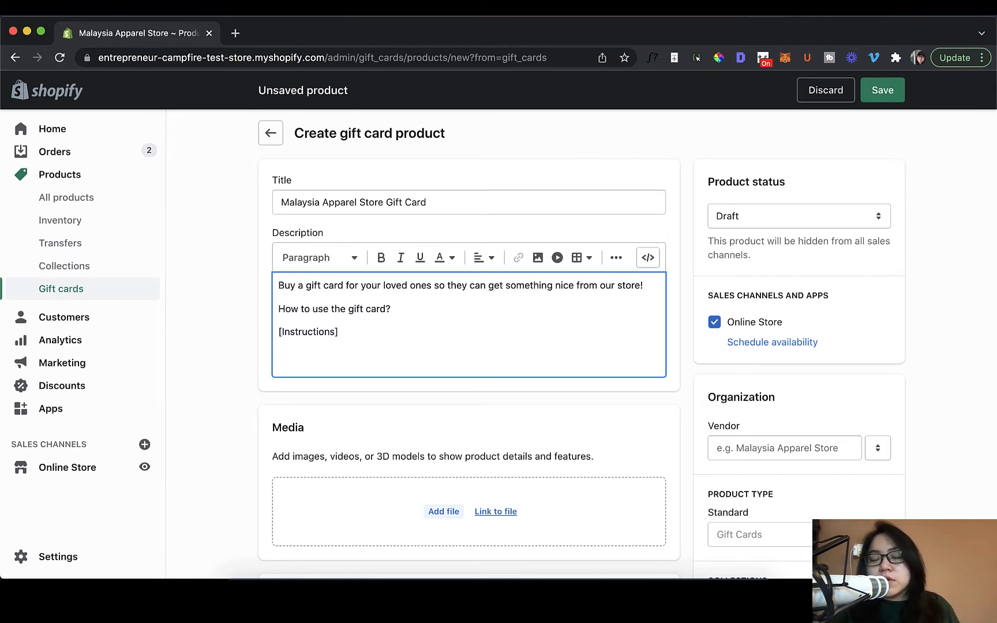
type("Terms ")
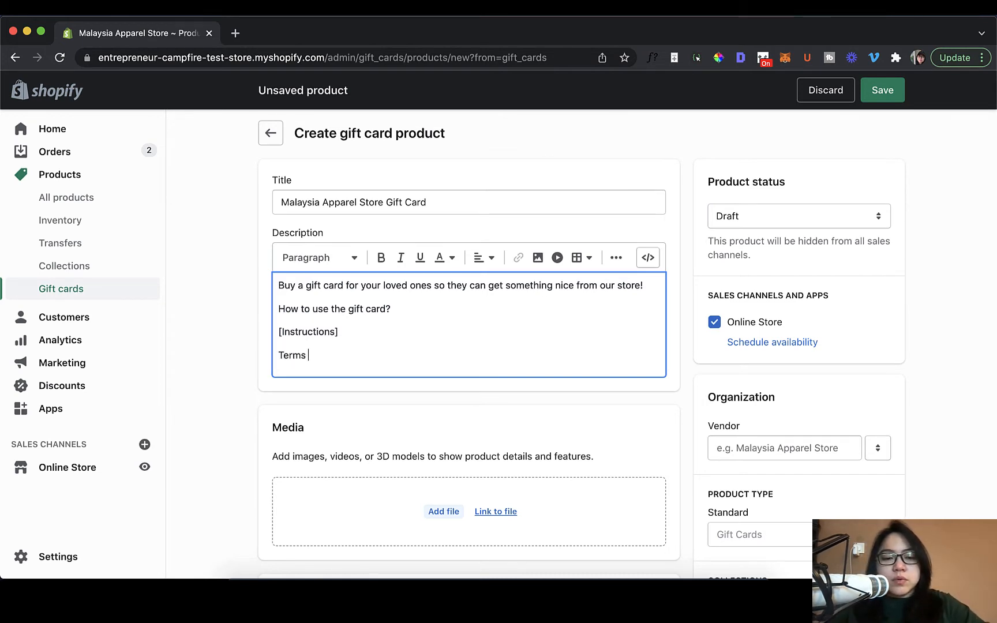
type("and conditions")
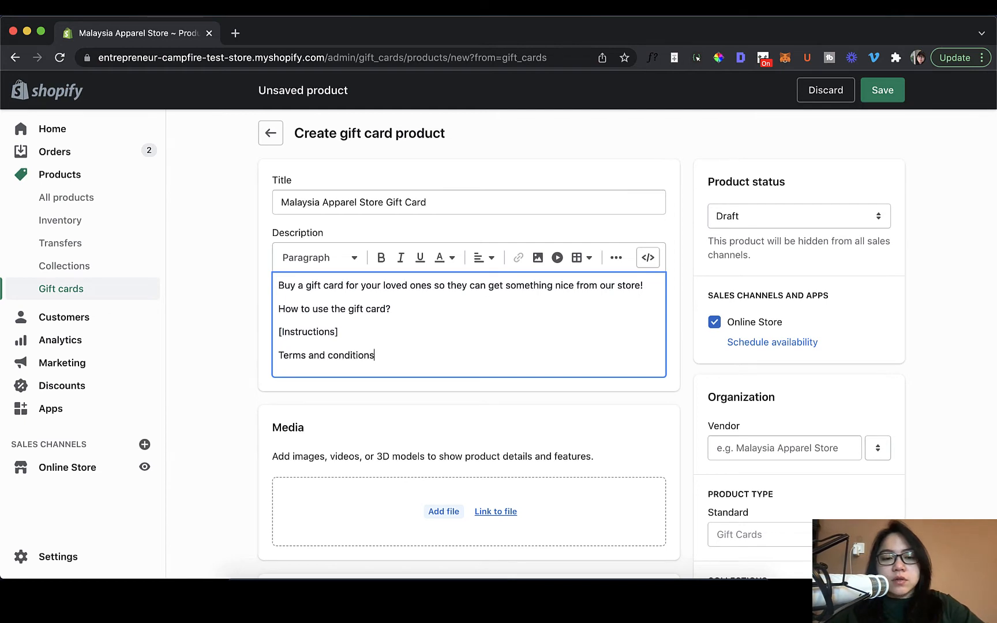
key("Return")
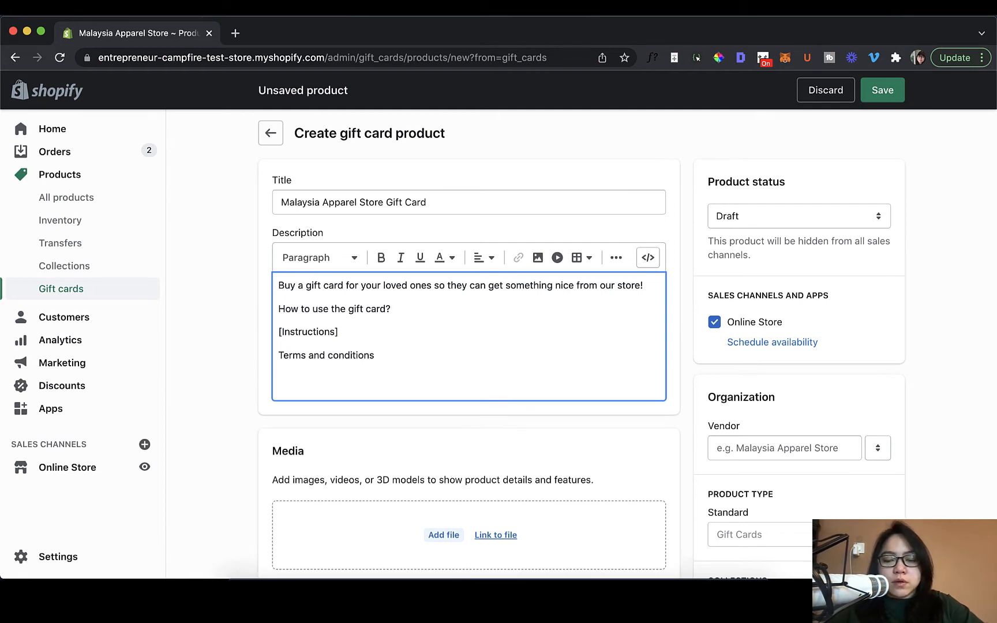
type("[Details]")
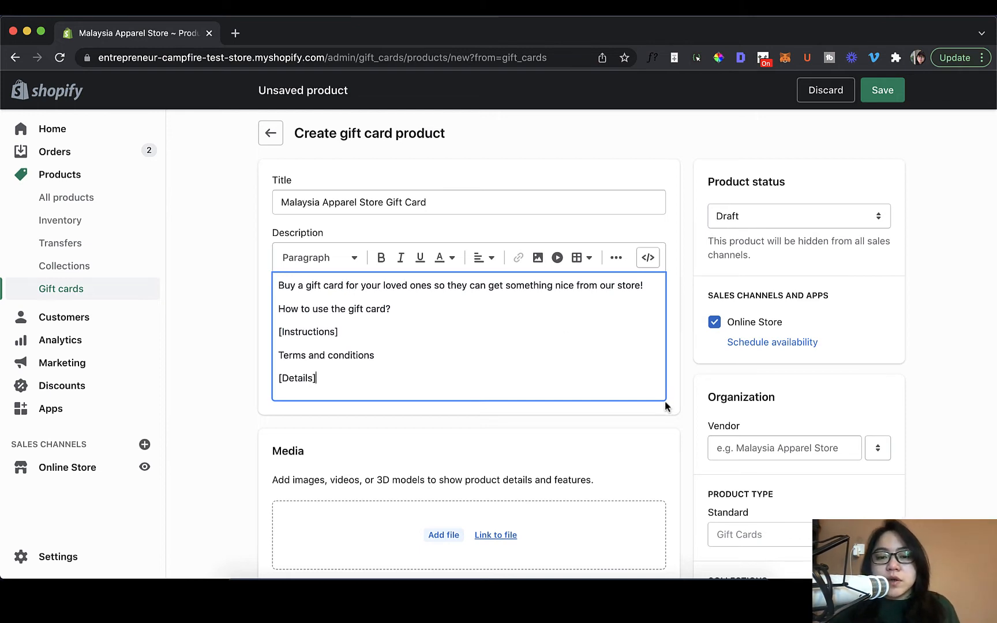
Remove the RM 100.00 denomination from the gift card product.
scroll(664, 400, "down", 3)
scroll(665, 405, "down", 3)
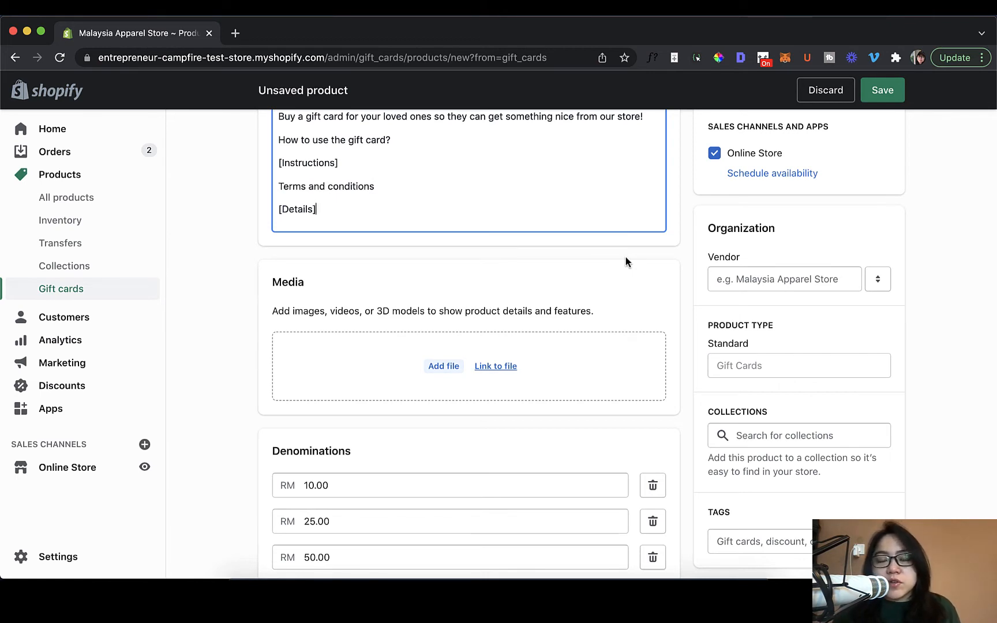
scroll(629, 263, "down", 2)
scroll(630, 262, "down", 1)
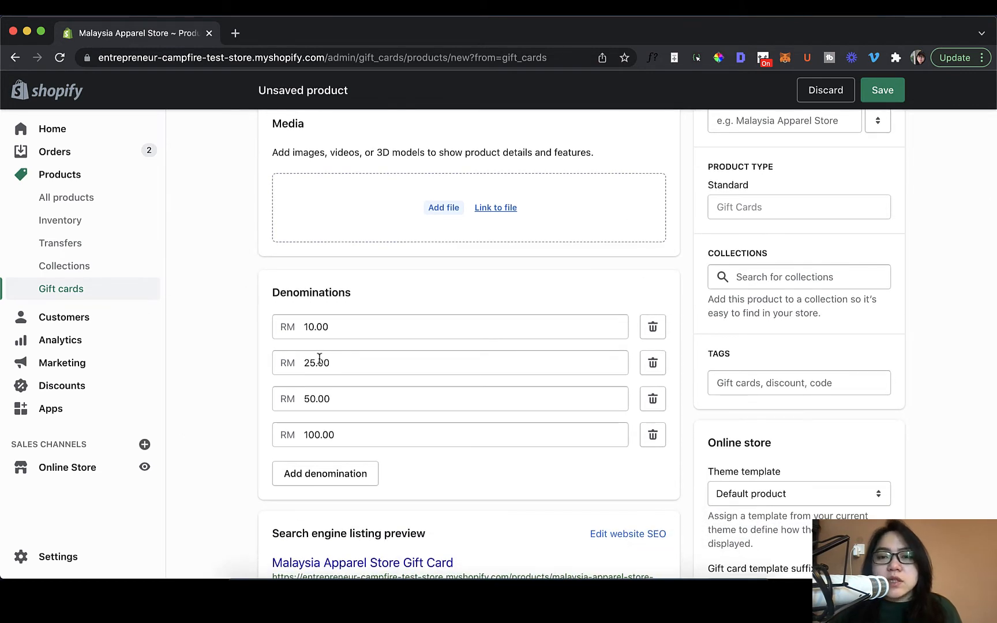
scroll(301, 355, "up", 1)
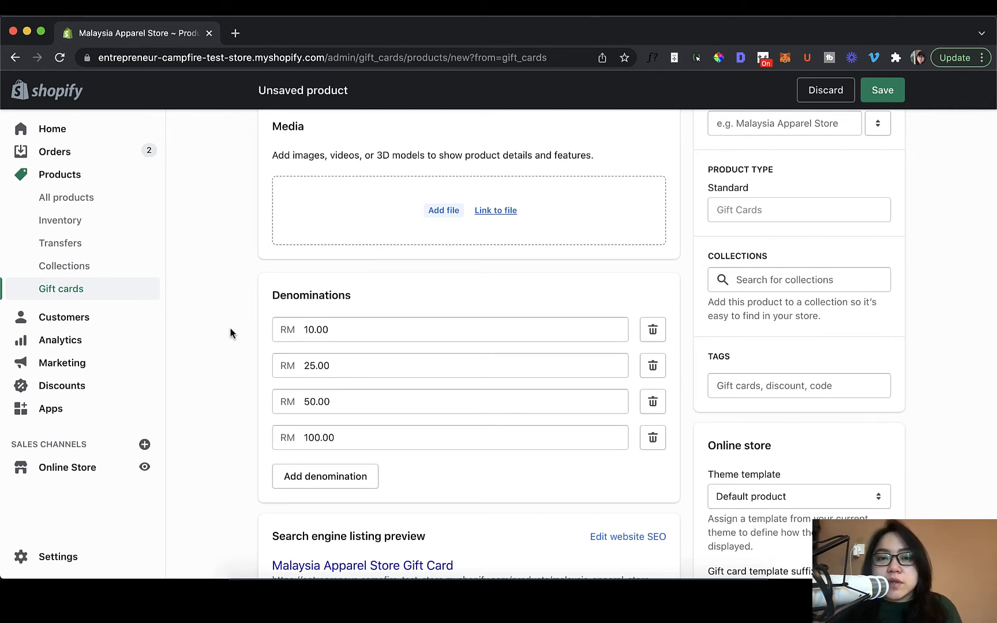
left_click(385, 330)
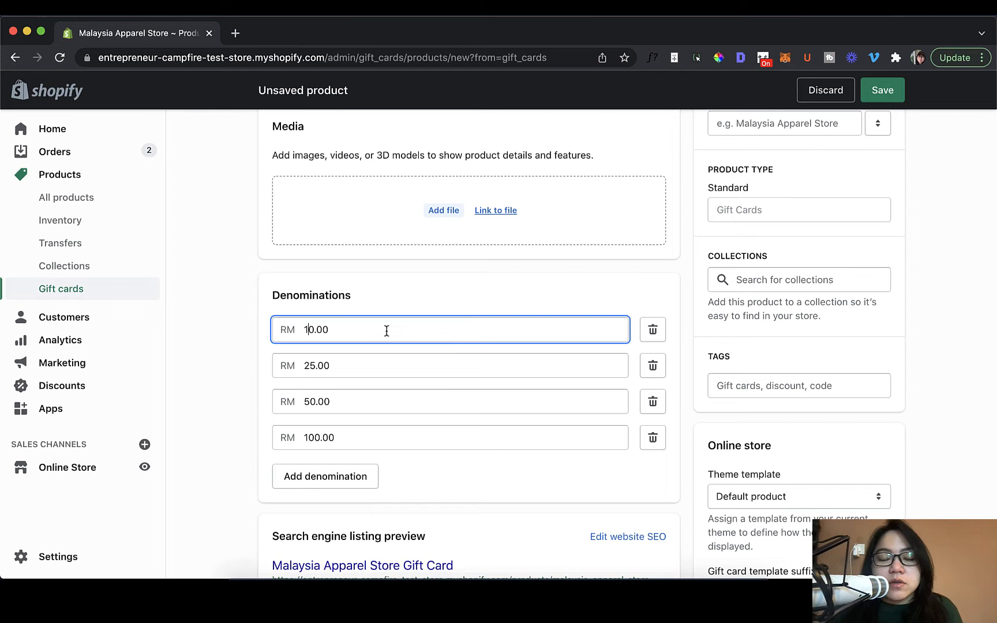
left_click(369, 357)
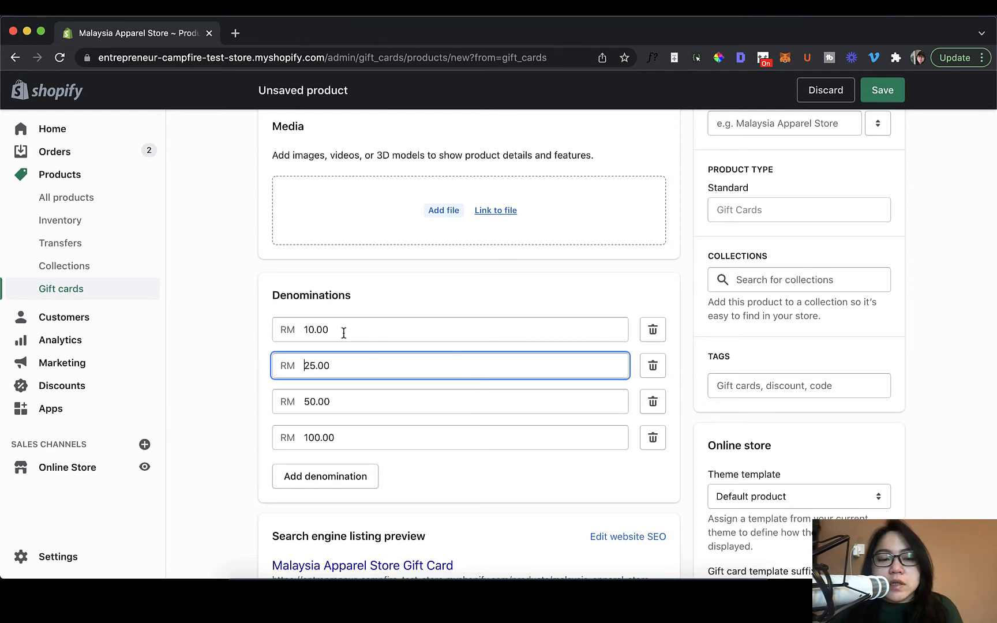
left_click(359, 387)
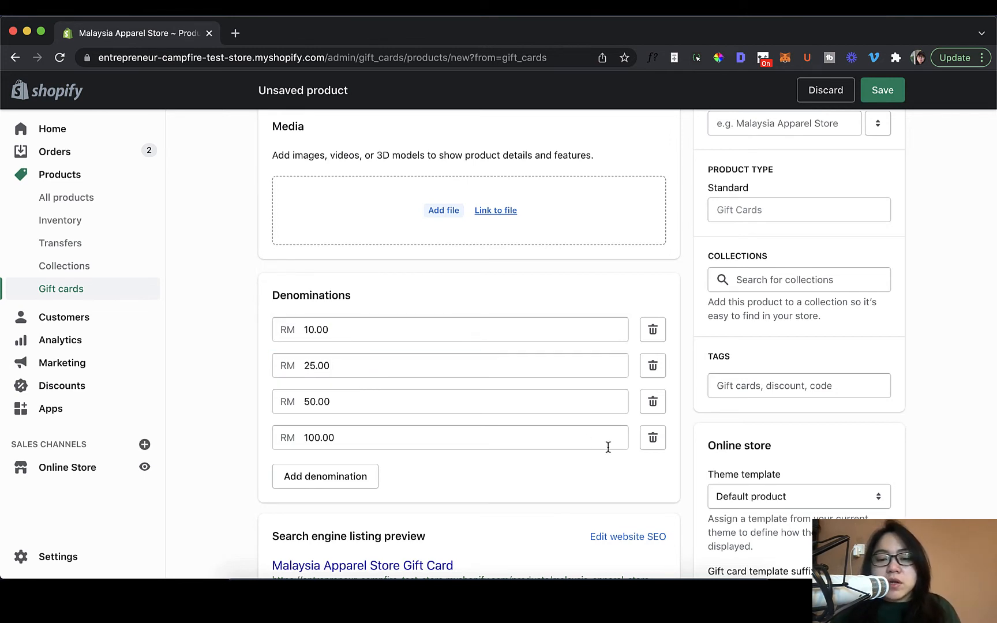
left_click(642, 439)
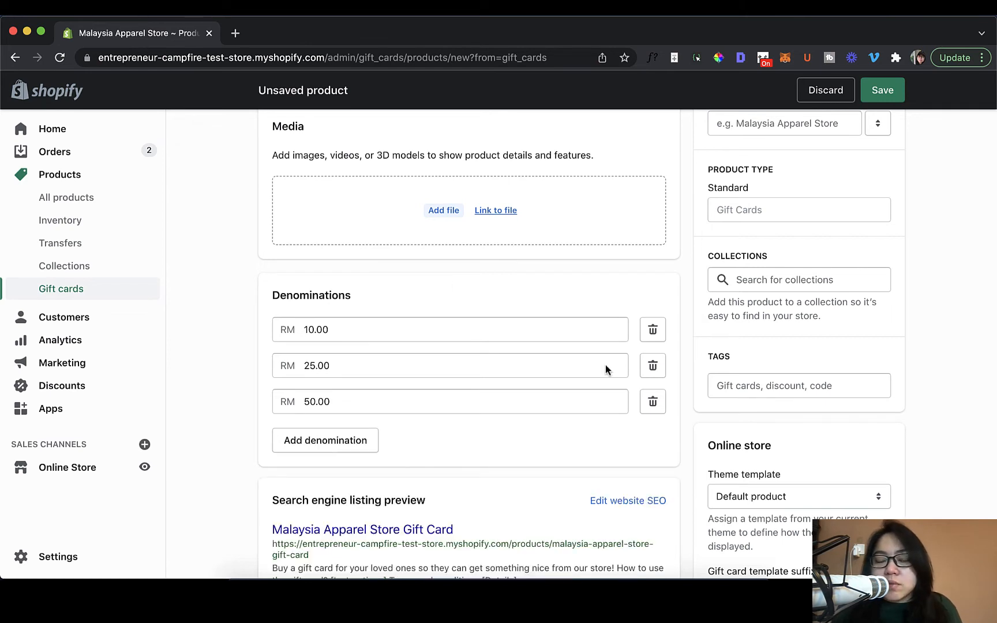
Set the first denomination to RM 20.00 and the second to RM 40.00, and save the gift card product.
left_click(307, 330)
key("BackSpace")
type("2")
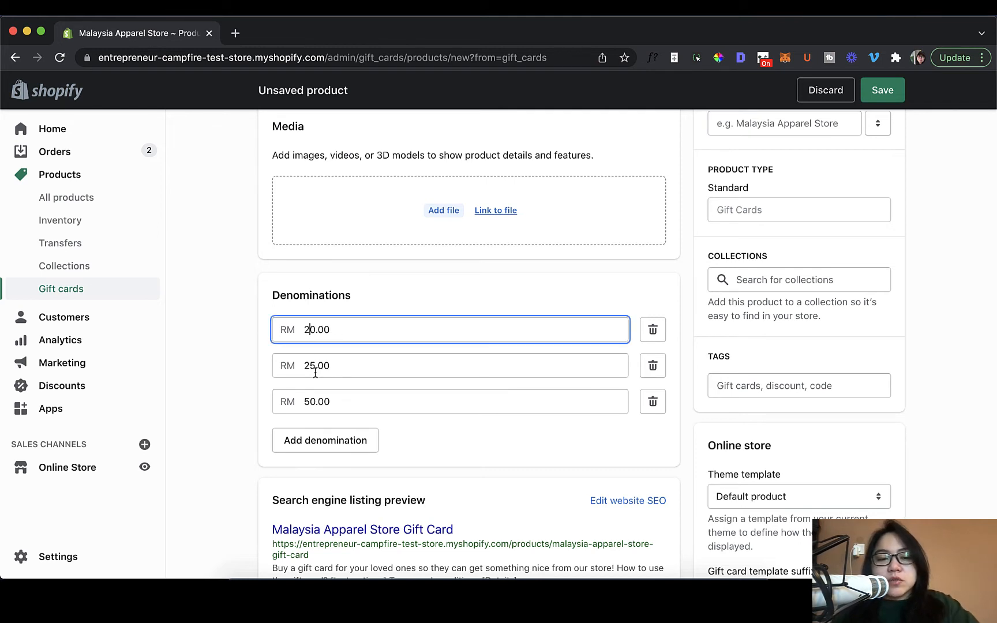
left_click_drag(315, 370, 294, 367)
type("4")
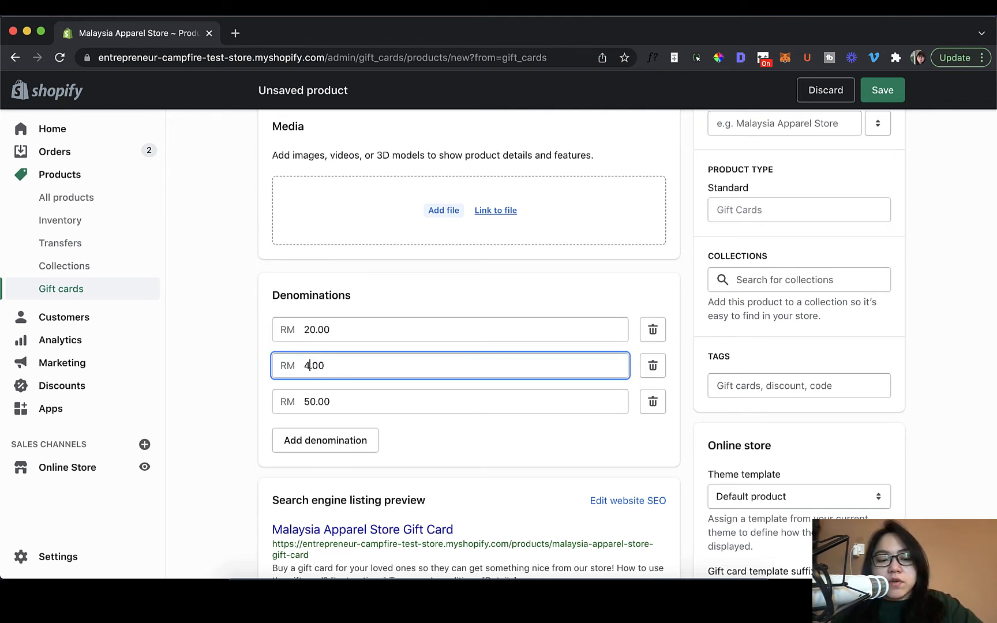
type("0")
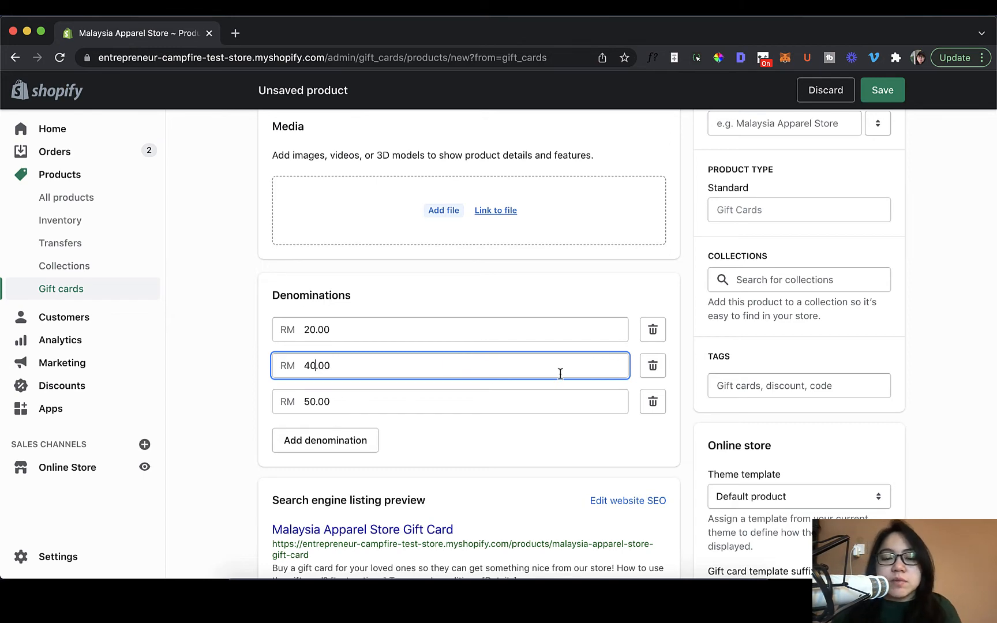
scroll(696, 452, "up", 6)
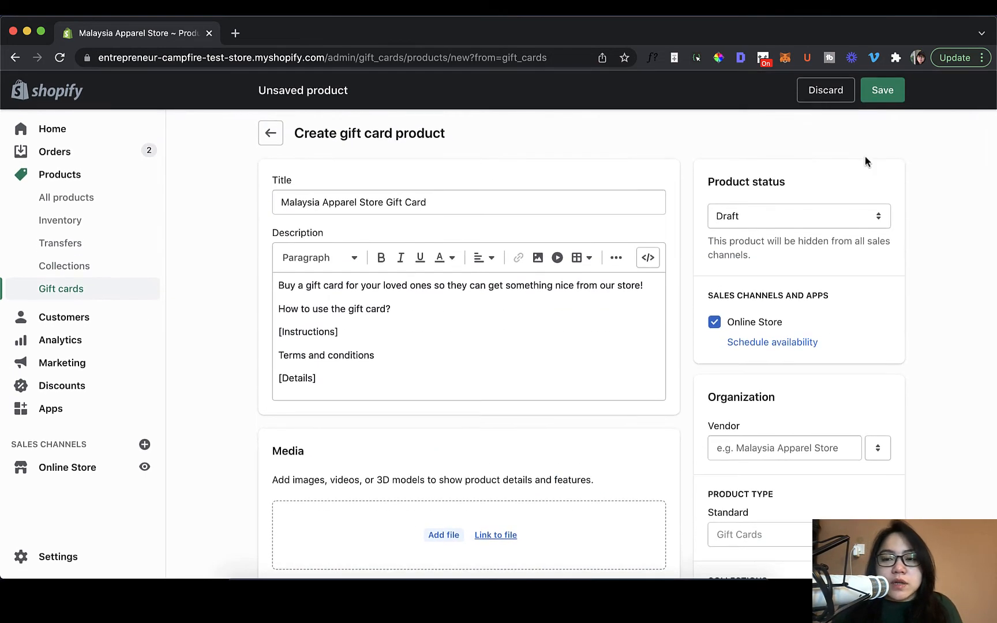
left_click(875, 91)
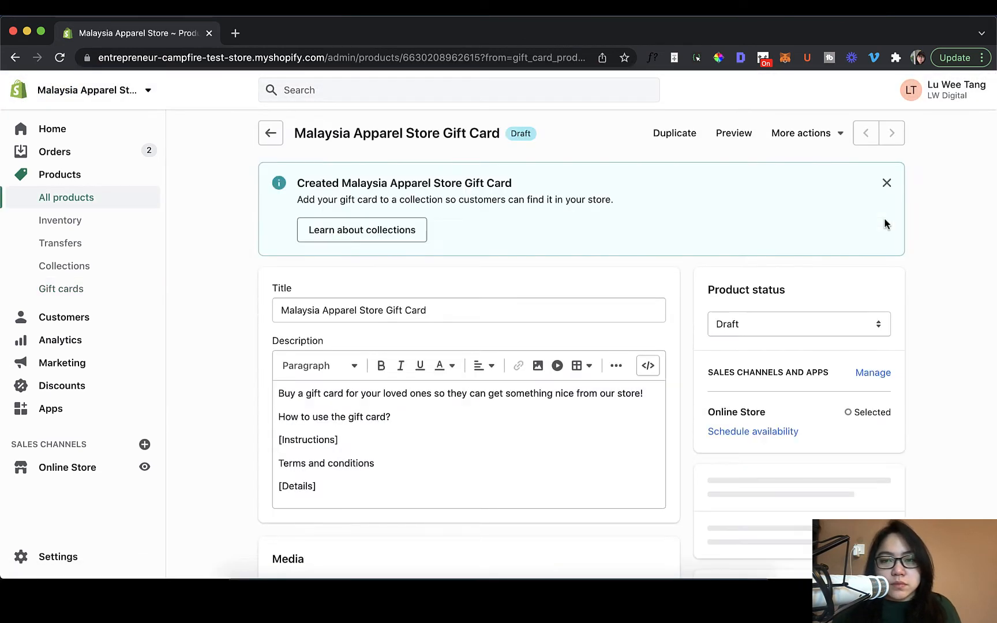
Set the gift card product's status to Active and save the change.
scroll(844, 249, "down", 1)
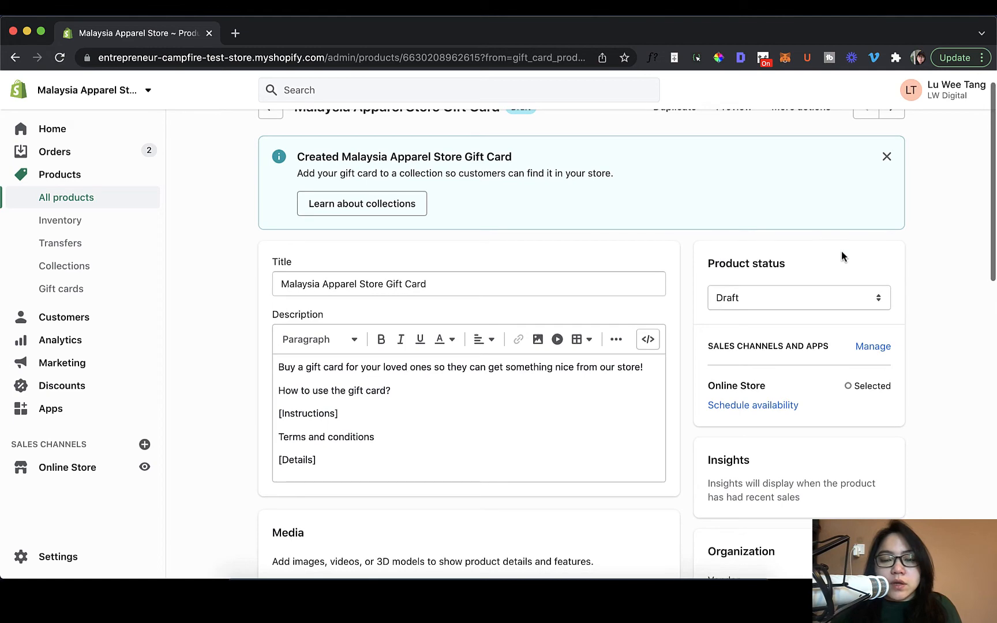
scroll(841, 252, "down", 3)
left_click(810, 229)
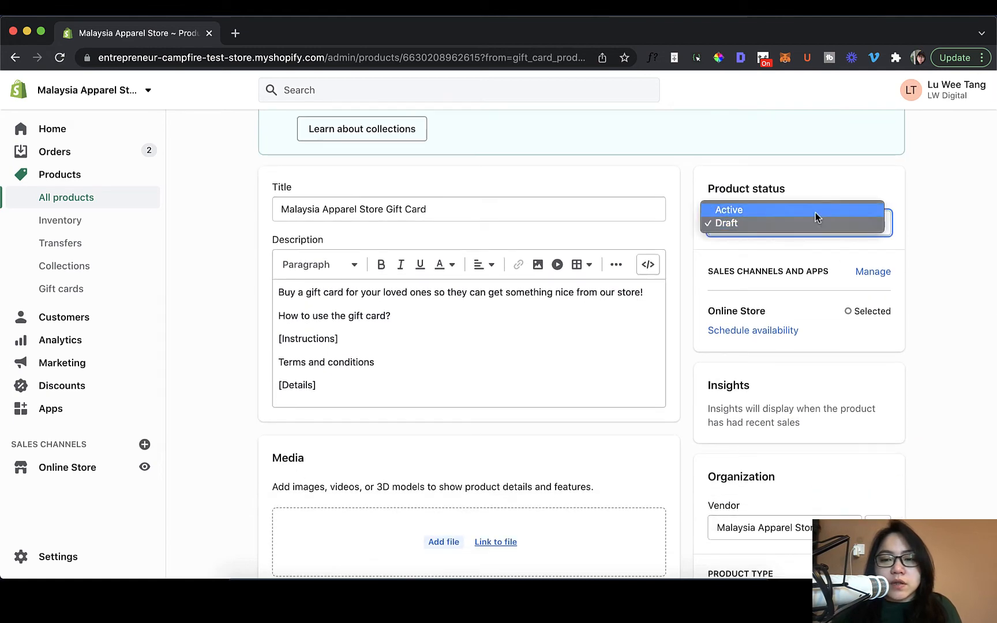
left_click(815, 210)
scroll(836, 173, "up", 4)
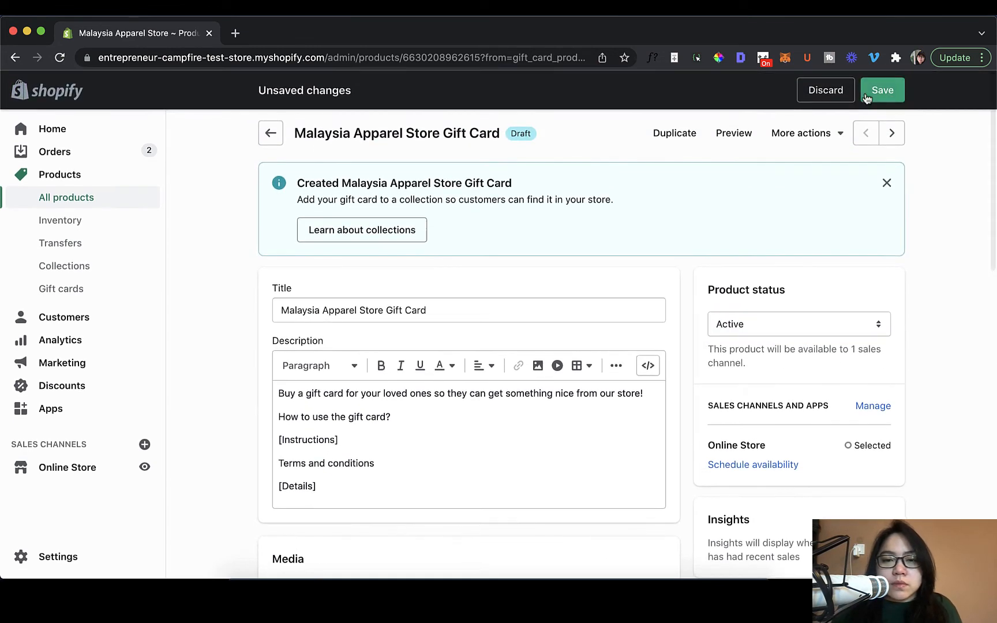
left_click(866, 92)
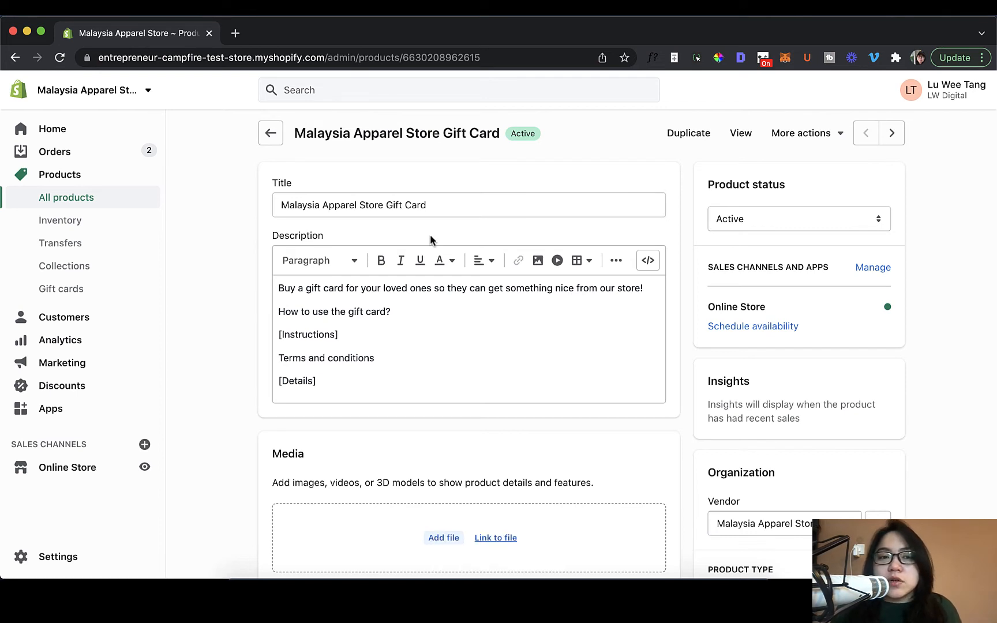
View the gift card product in the online store and check which denominations a customer can choose.
left_click(740, 136)
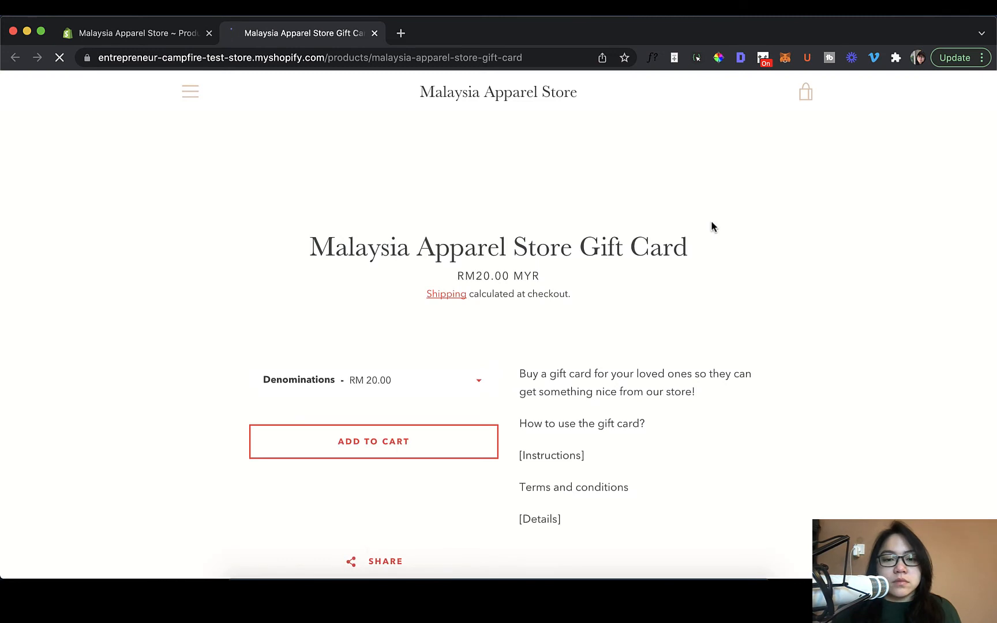
scroll(680, 248, "down", 6)
scroll(680, 251, "up", 4)
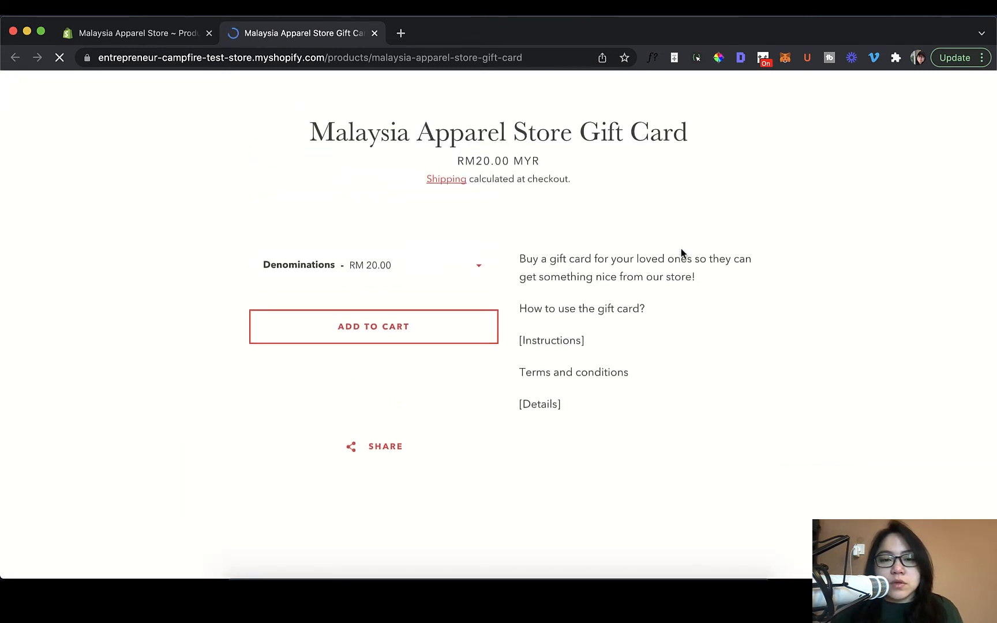
left_click(465, 274)
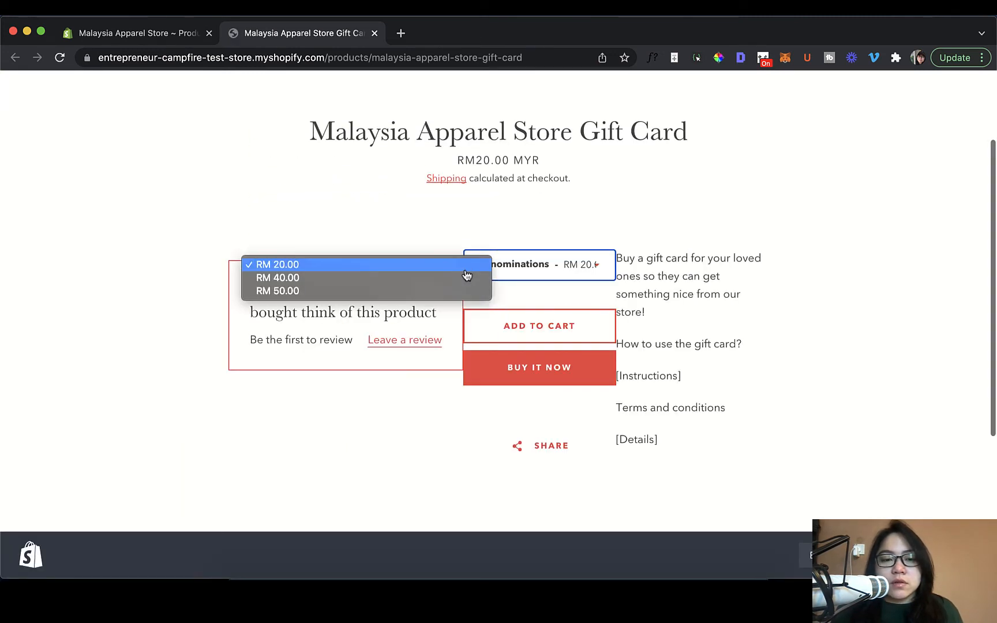
left_click(509, 276)
left_click(516, 274)
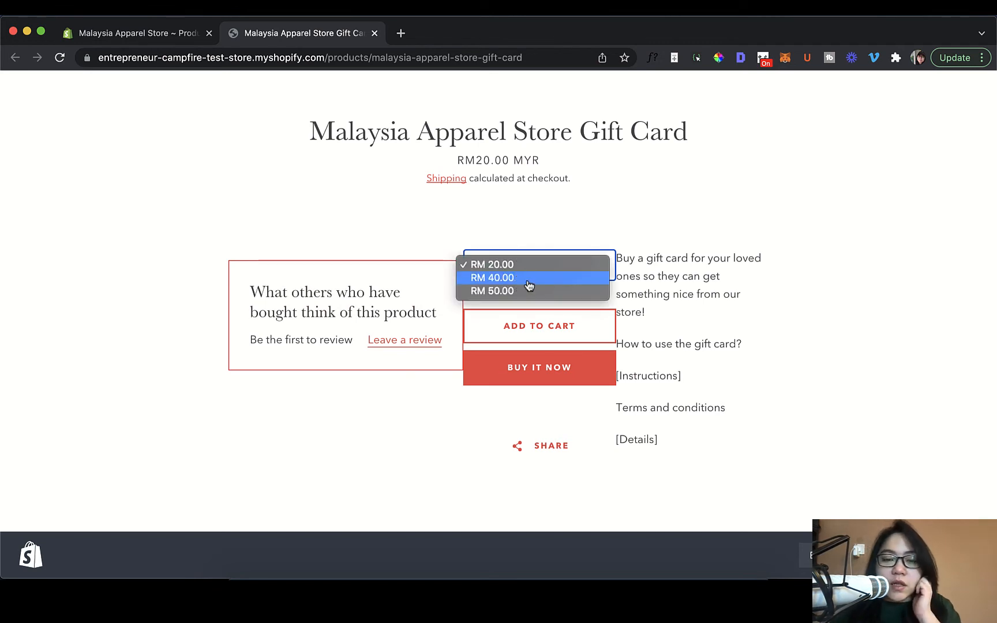
left_click(562, 228)
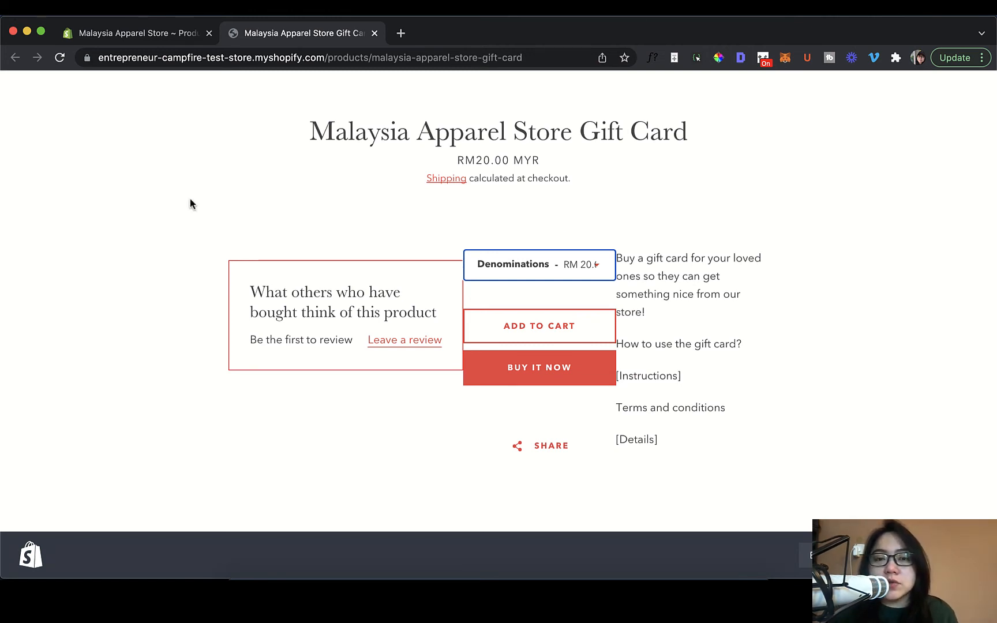
Return to the store admin and start issuing a new gift card from the Gift cards page.
left_click(133, 35)
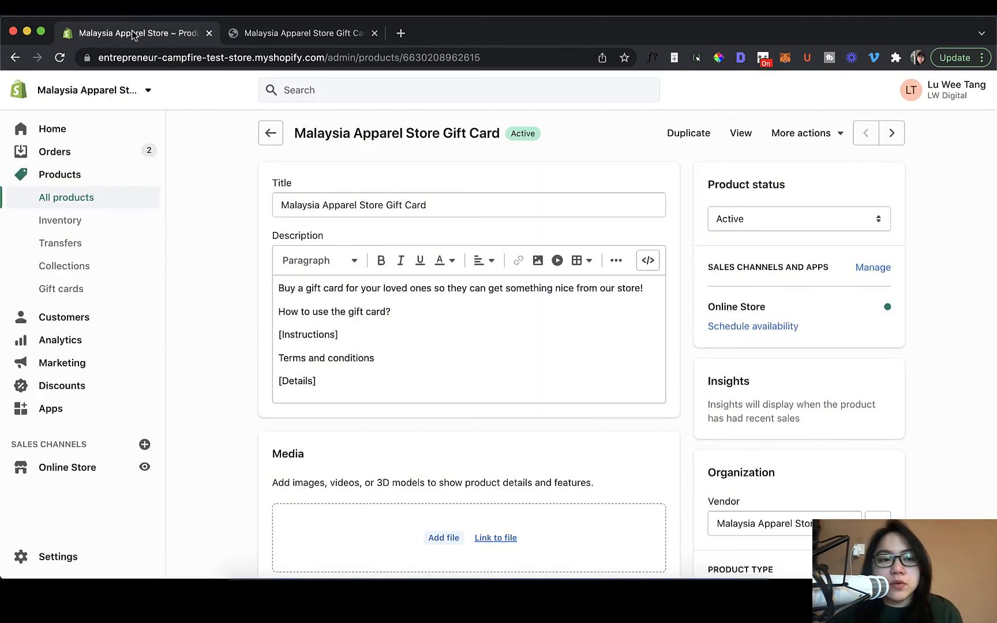
left_click(125, 298)
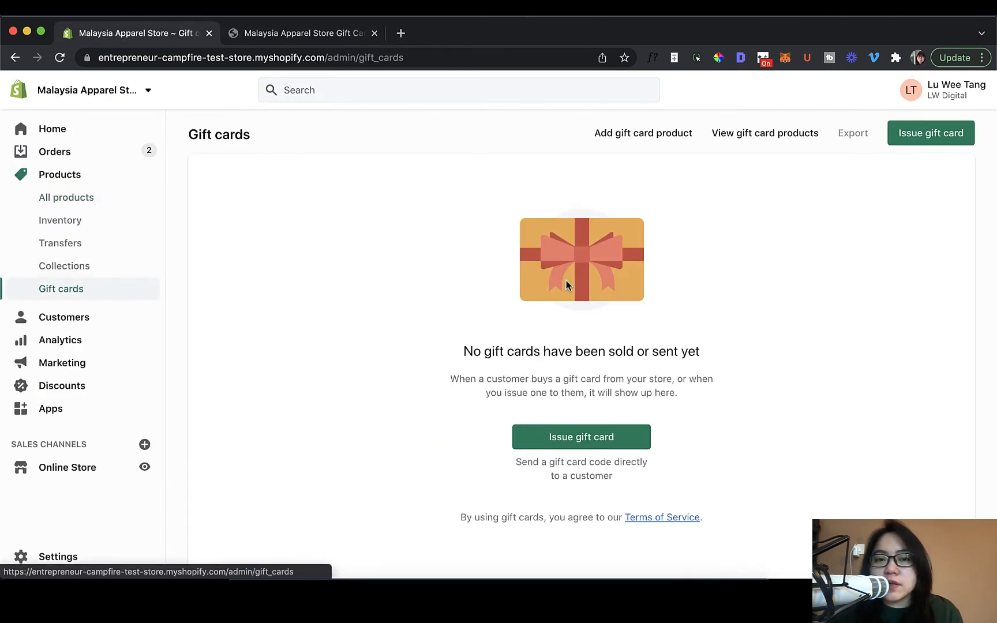
scroll(658, 346, "down", 1)
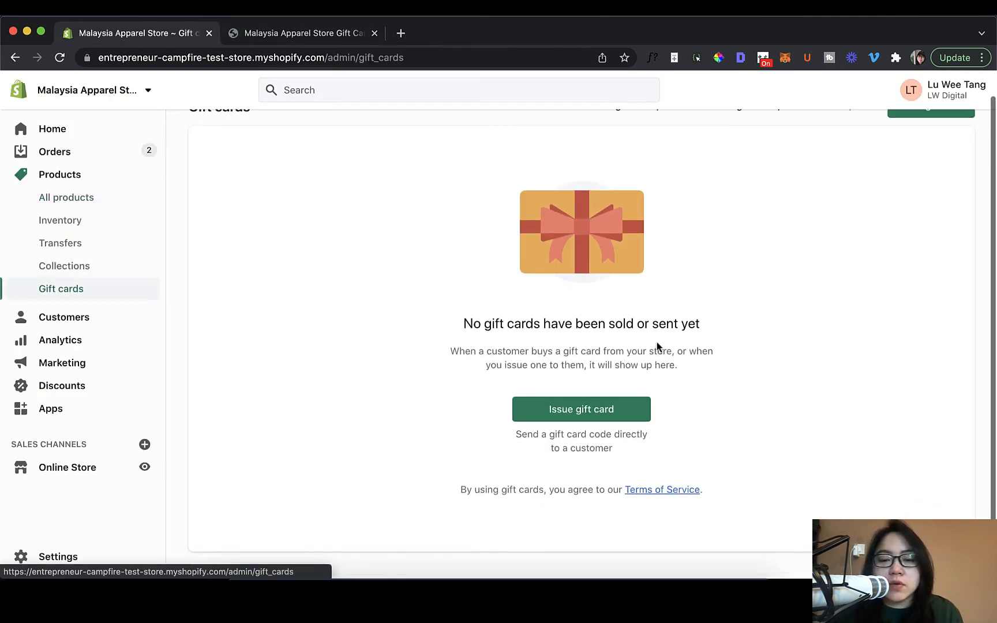
left_click(607, 411)
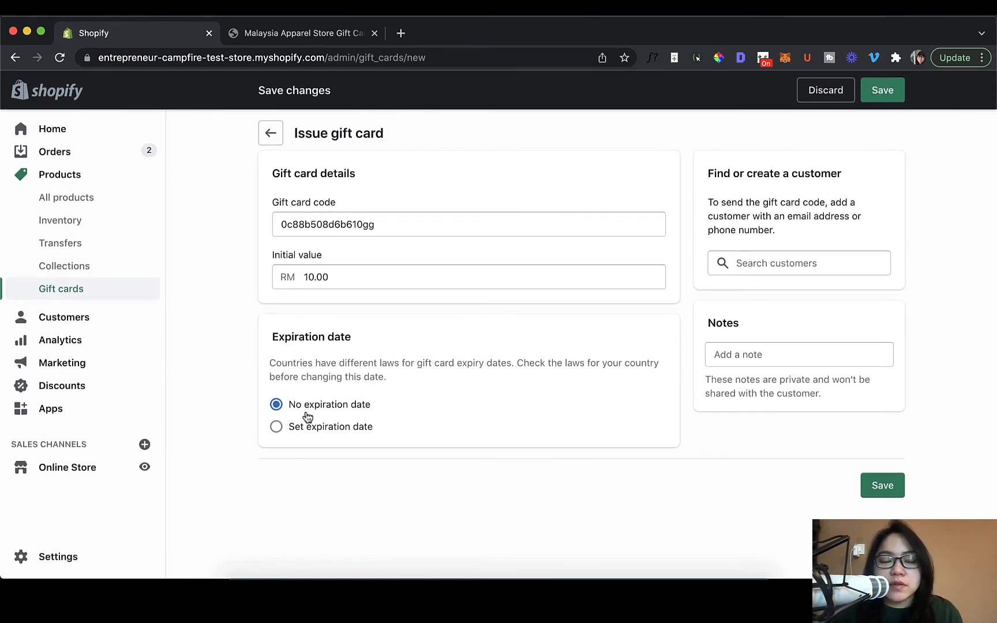
Set the initial value of the issued gift card to RM 100.00, leaving its generated code as is.
left_click(355, 214)
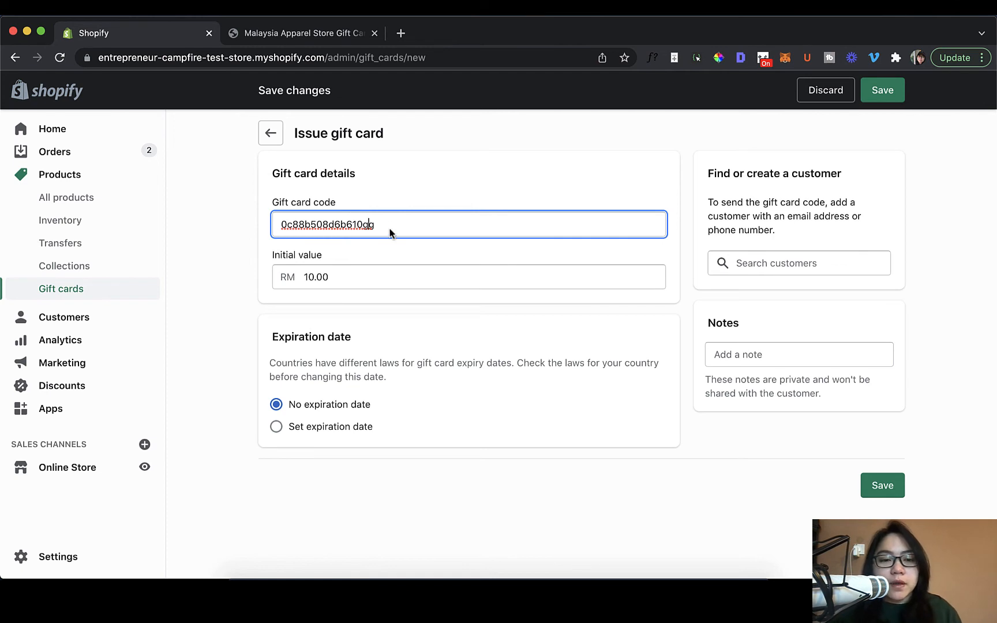
left_click(387, 250)
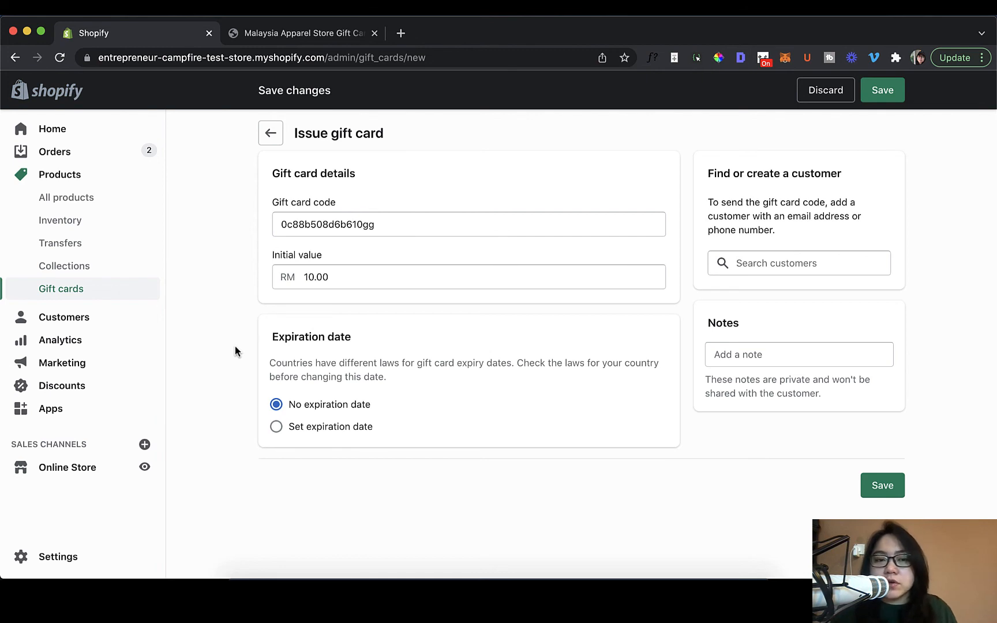
left_click(307, 277)
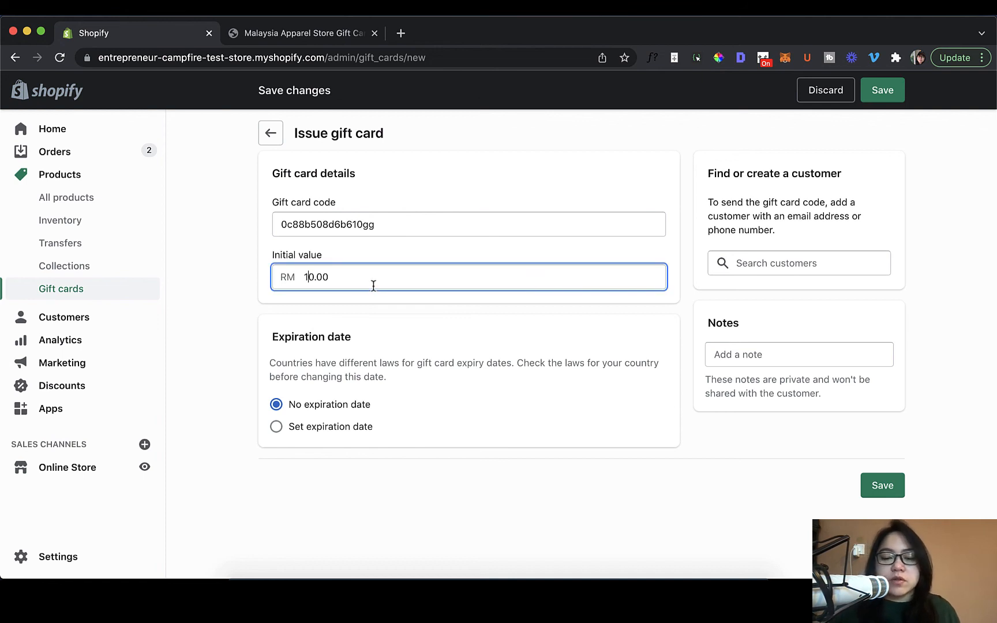
type("0")
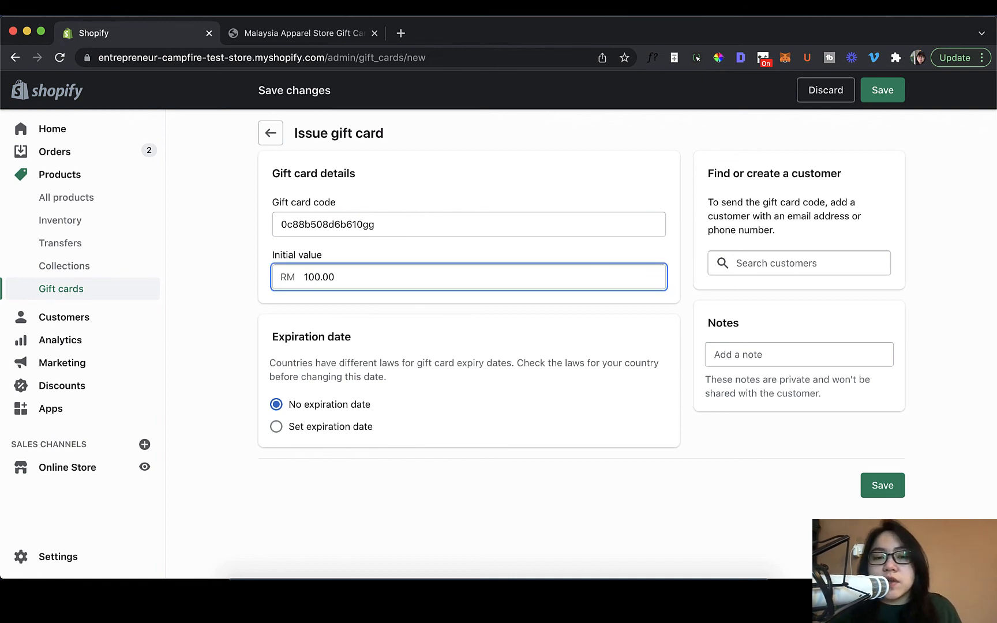
left_click(479, 362)
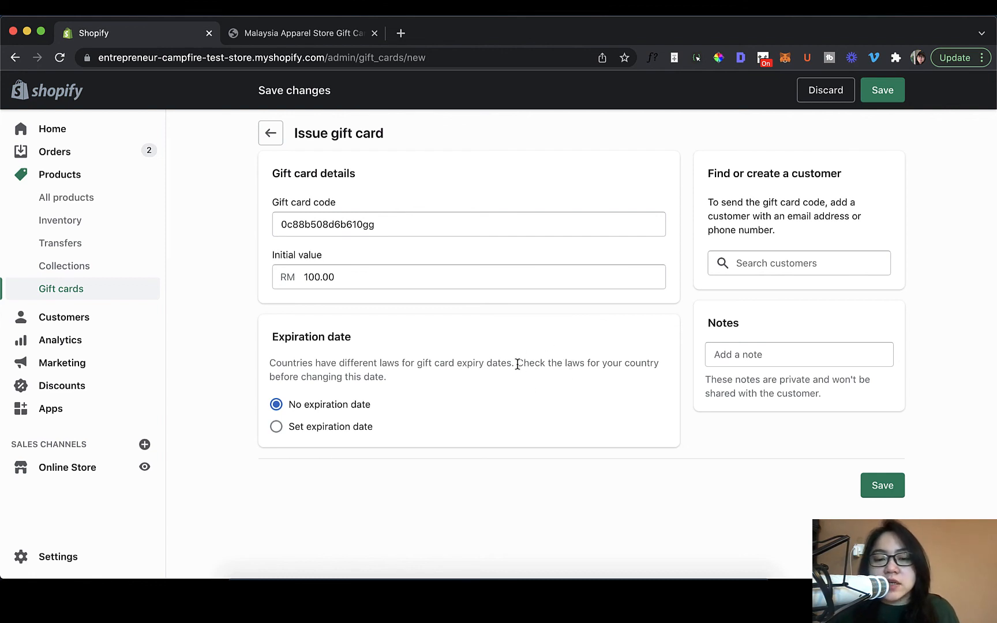
Check the notice about gift card expiry laws and give the gift card an expiration date of 14/01/2027.
left_click_drag(517, 364, 524, 378)
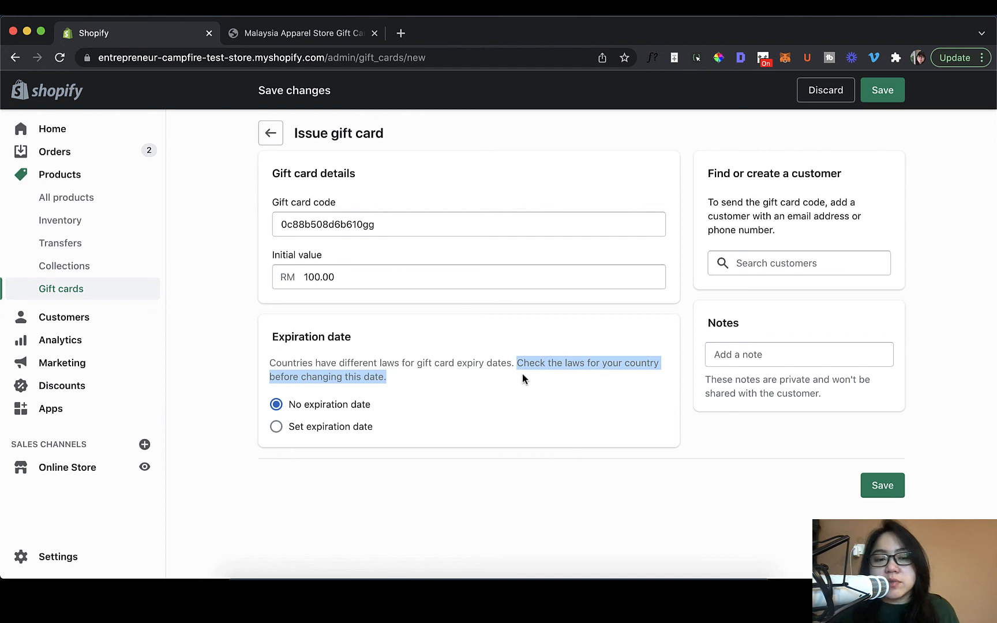
left_click(522, 375)
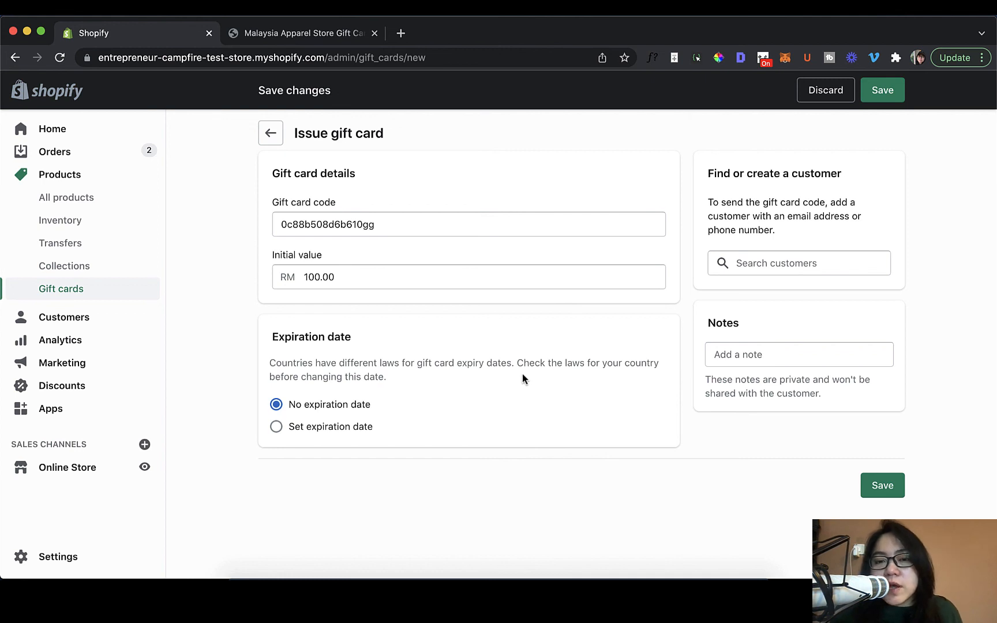
left_click(301, 430)
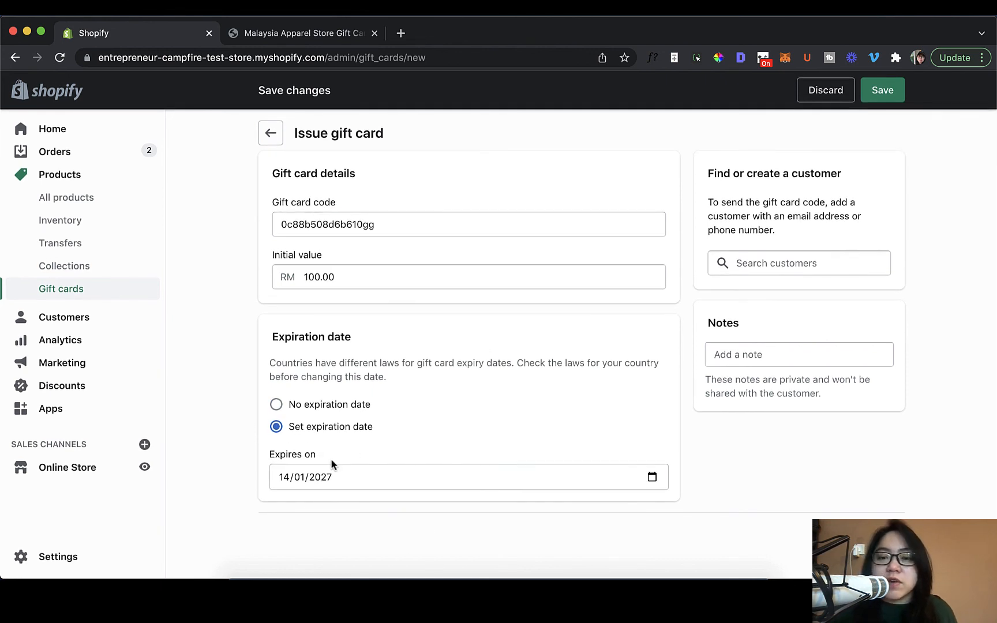
Save the gift card to issue it and copy its gift card code to the clipboard.
left_click(882, 90)
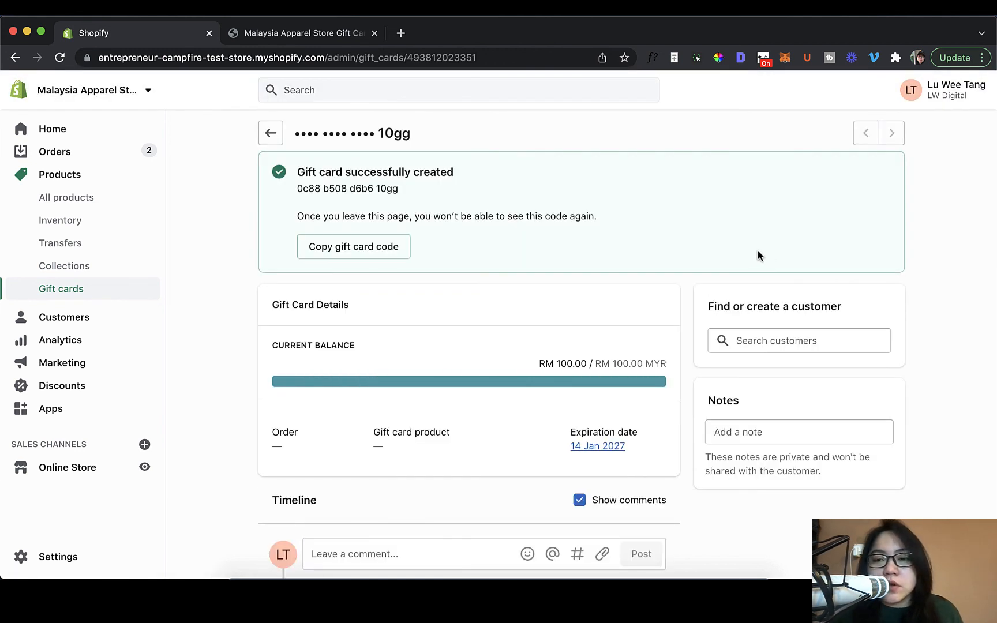
scroll(758, 256, "down", 1)
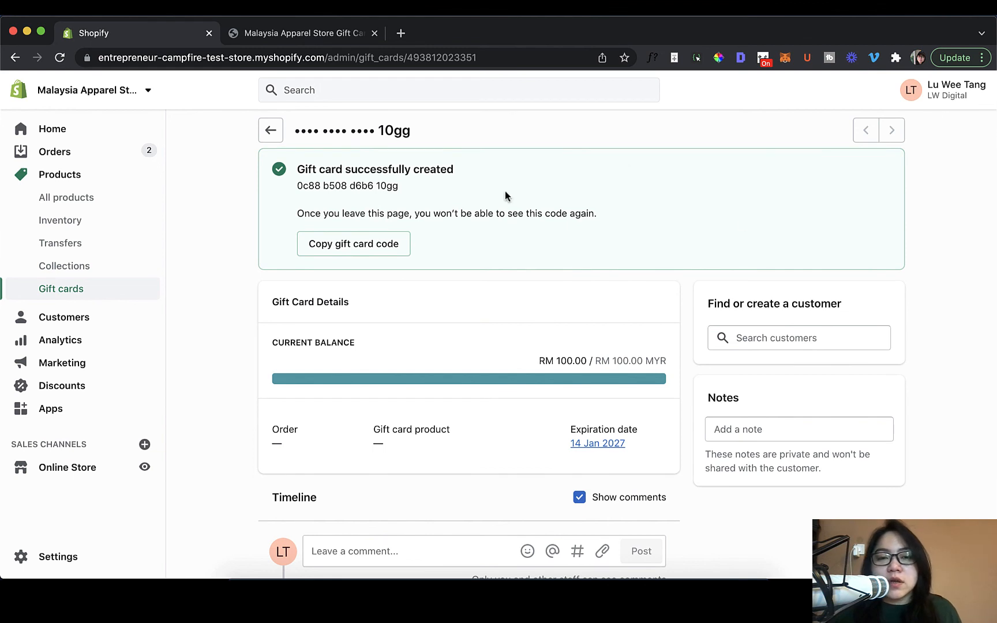
left_click(398, 258)
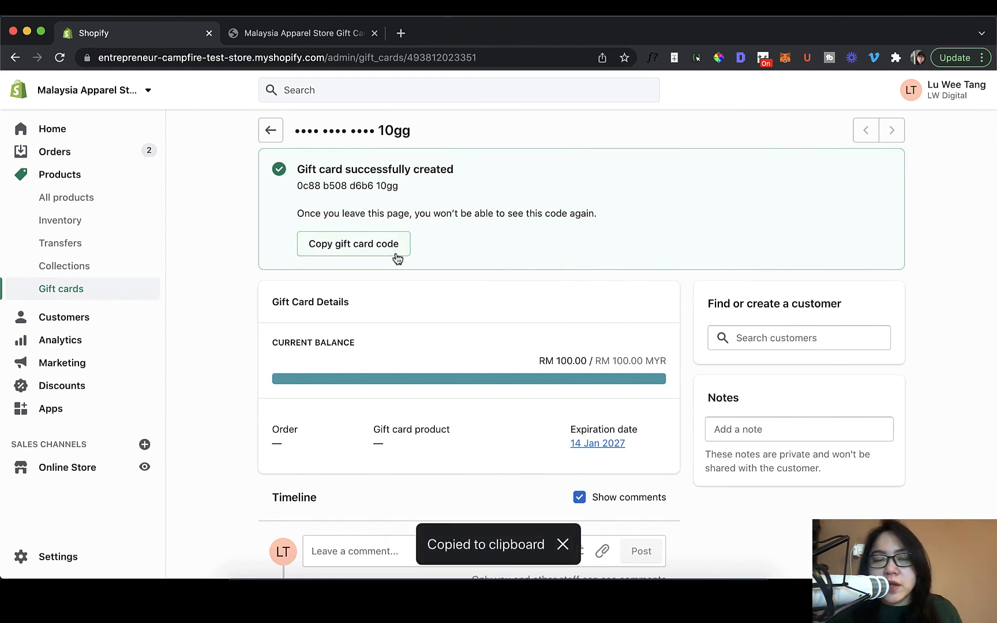